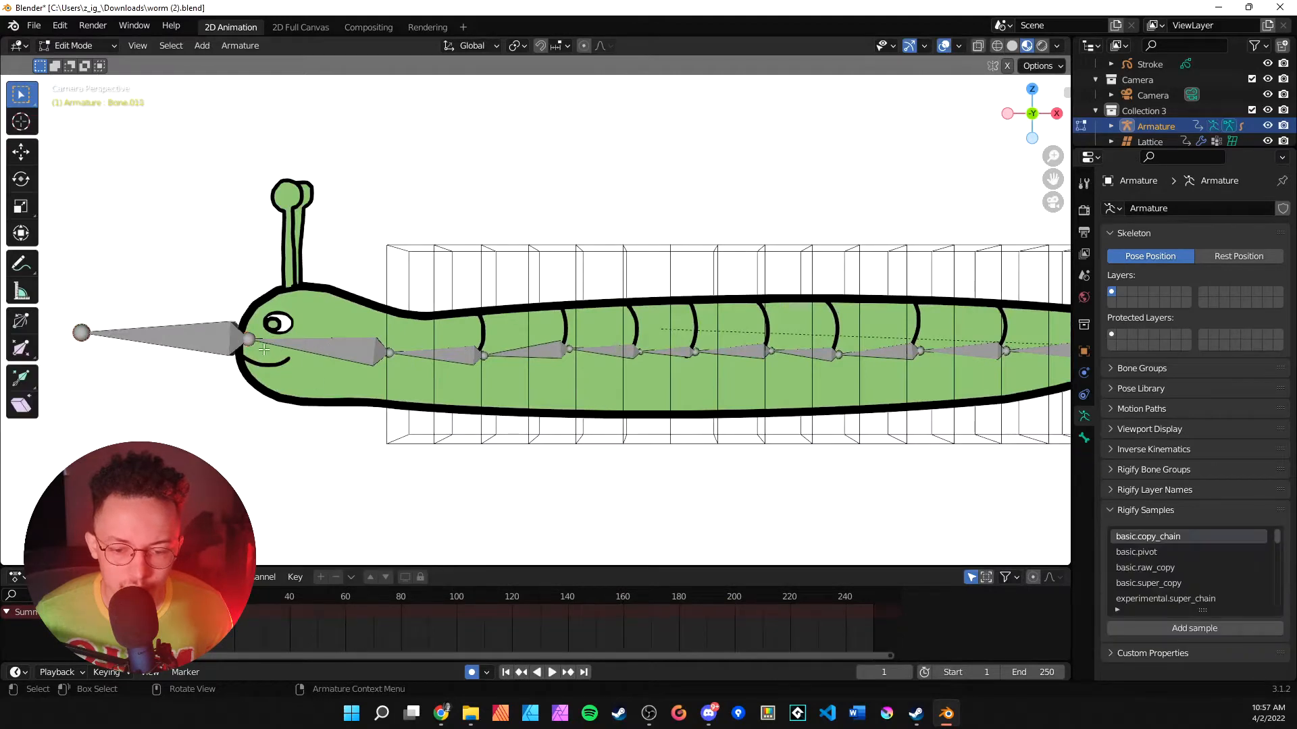
- Select the bone in front of the worm's head and put the armature in Edit Mode
{"action": "key", "text": "Tab"}
{"action": "left_click", "coordinate": [208, 335]}
{"action": "scroll", "coordinate": [246, 376], "scroll_direction": "down", "scroll_amount": 3}
{"action": "scroll", "coordinate": [302, 366], "scroll_direction": "up", "scroll_amount": 3}
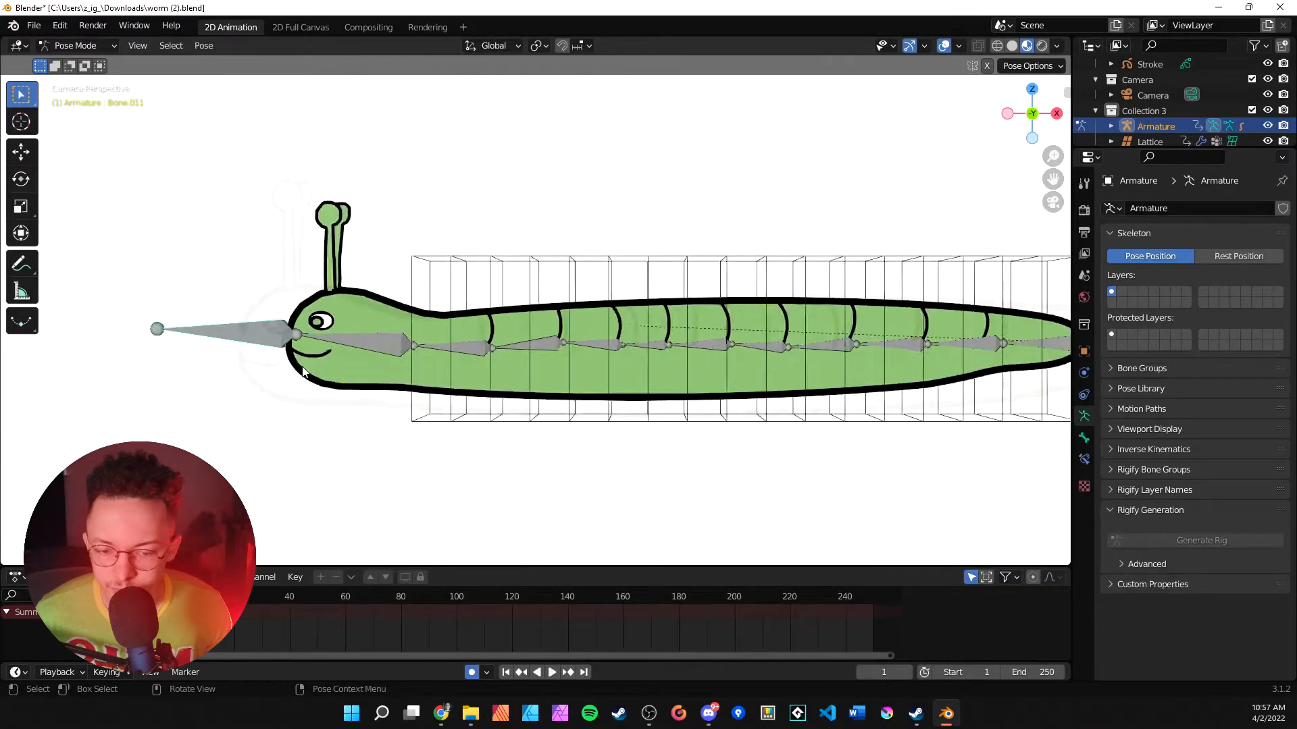
{"action": "left_click", "coordinate": [80, 46]}
{"action": "left_click", "coordinate": [82, 59]}
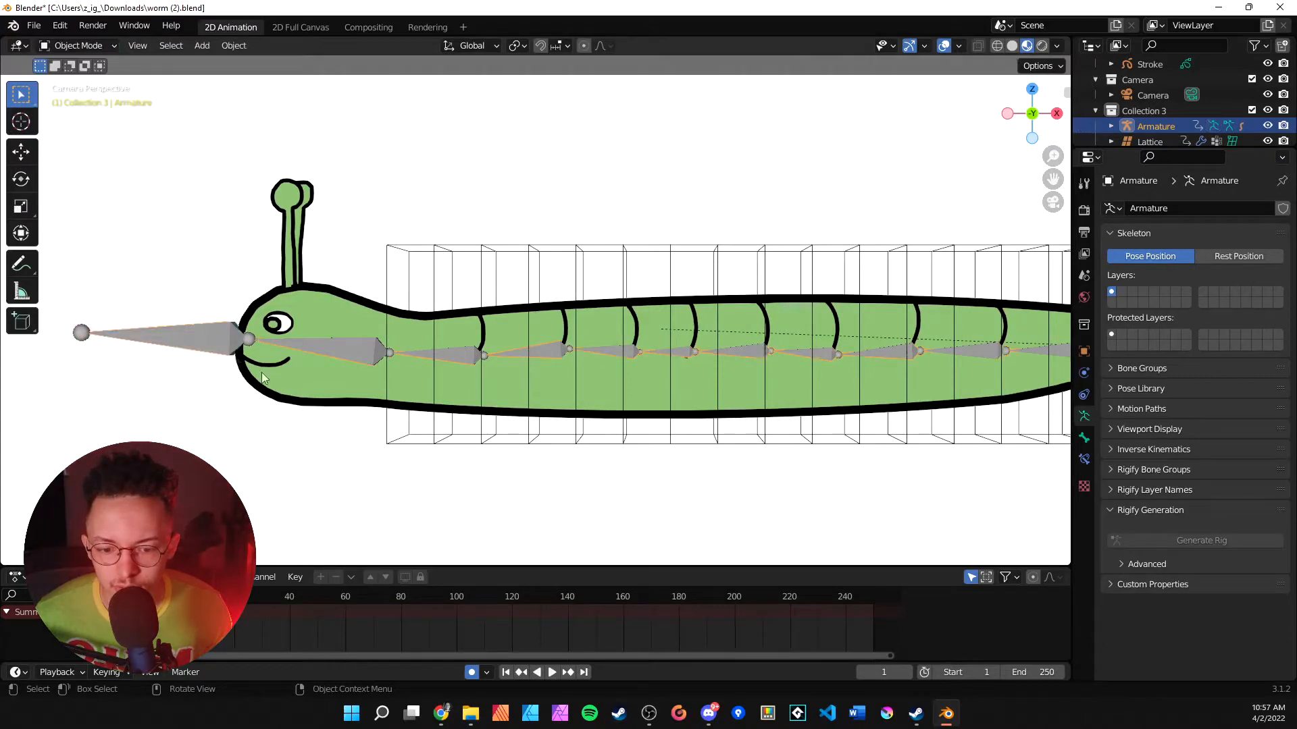
{"action": "left_click", "coordinate": [70, 49]}
{"action": "left_click", "coordinate": [100, 67]}
{"action": "left_click", "coordinate": [78, 45]}
{"action": "left_click", "coordinate": [77, 80]}
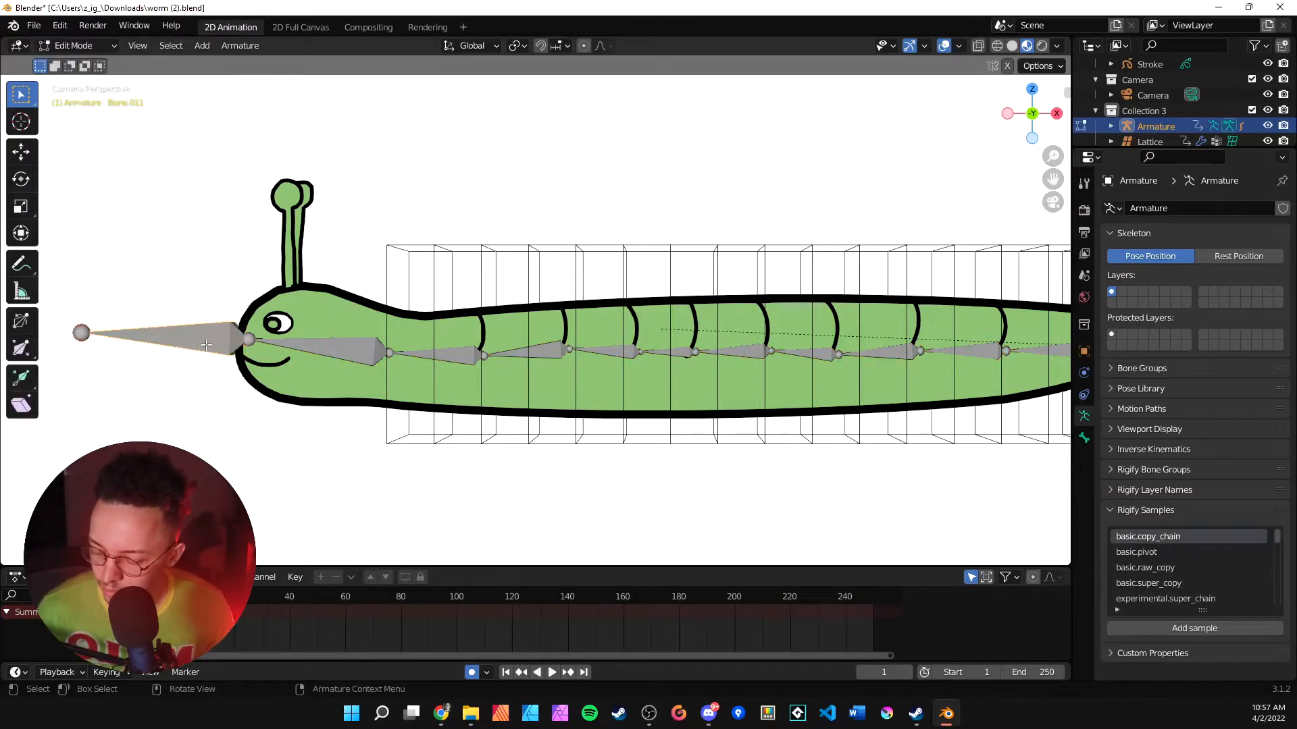
- Disconnect the selected front bone from the head bone using Disconnect Bone
{"action": "key", "text": "alt+p"}
{"action": "key", "text": "alt+p"}
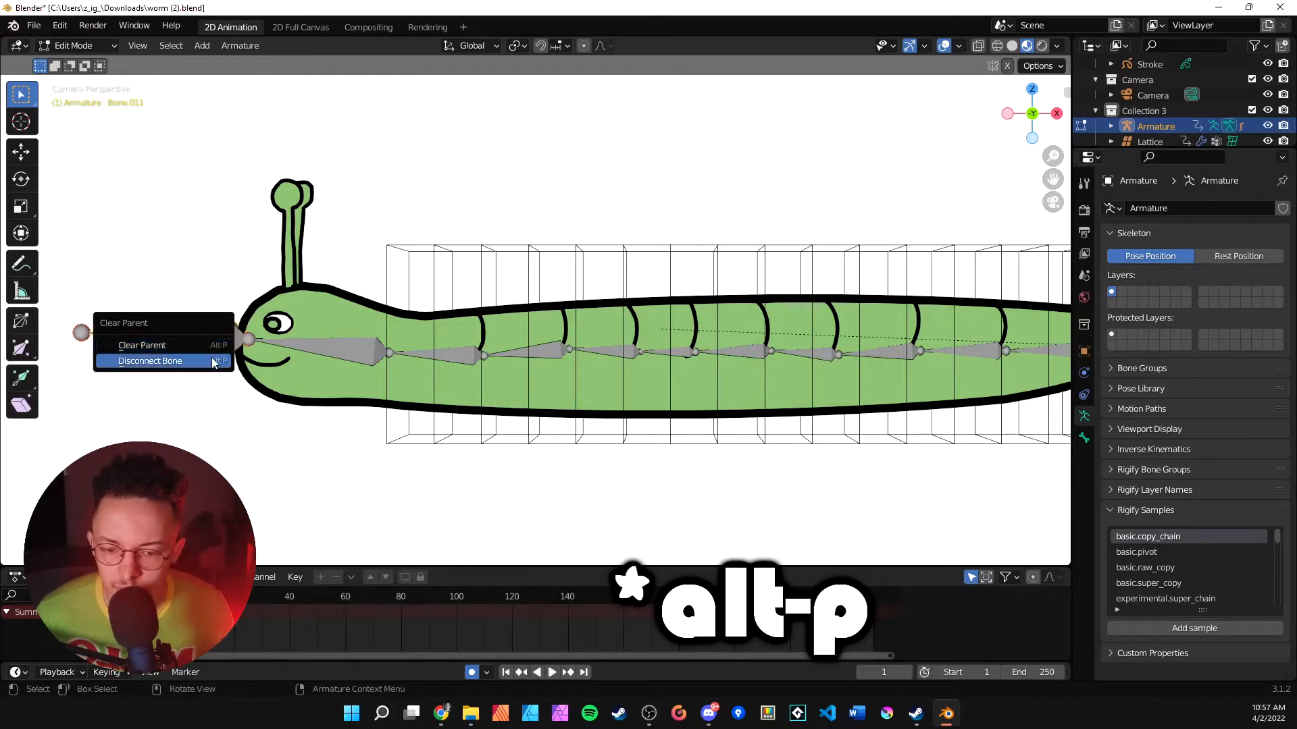
{"action": "left_click", "coordinate": [203, 361]}
- Move the disconnected bone a short distance away in front of the worm's head and clear its parent
{"action": "key", "text": "g"}
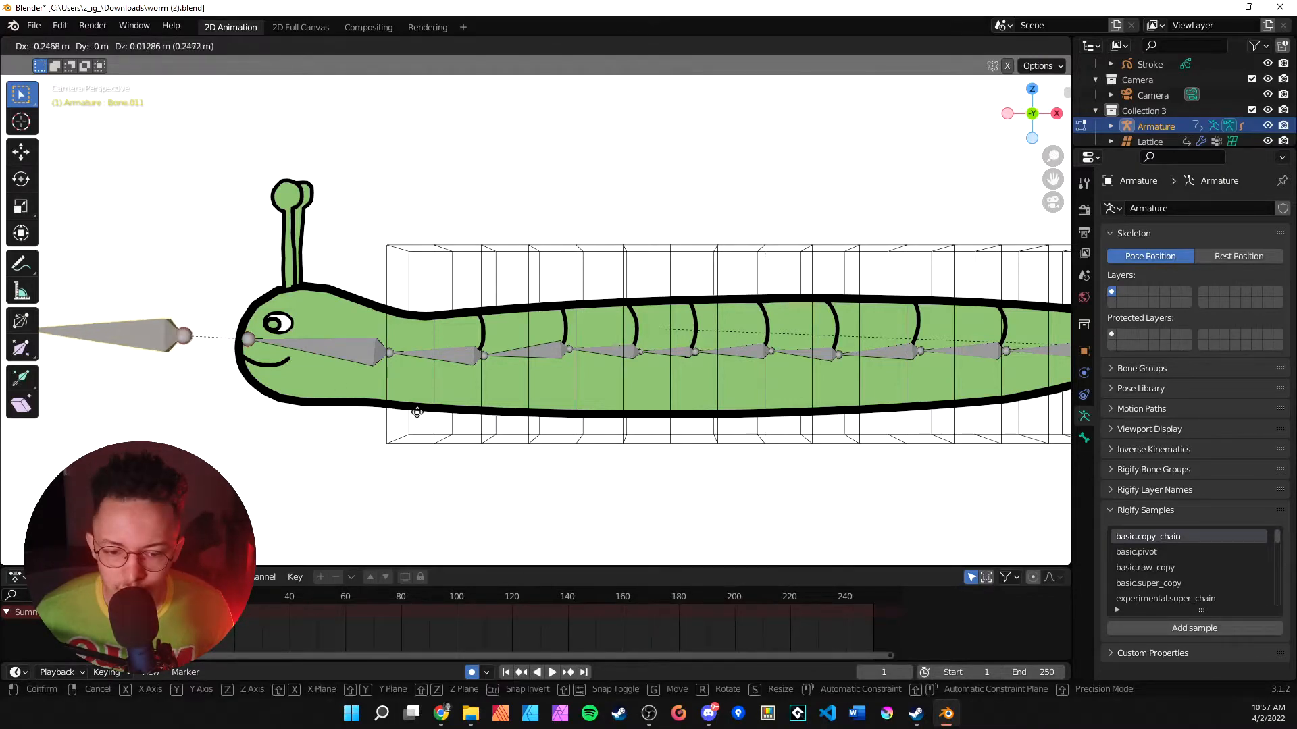
{"action": "left_click", "coordinate": [399, 409]}
{"action": "scroll", "coordinate": [327, 381], "scroll_direction": "down", "scroll_amount": 6}
{"action": "scroll", "coordinate": [327, 381], "scroll_direction": "up", "scroll_amount": 3}
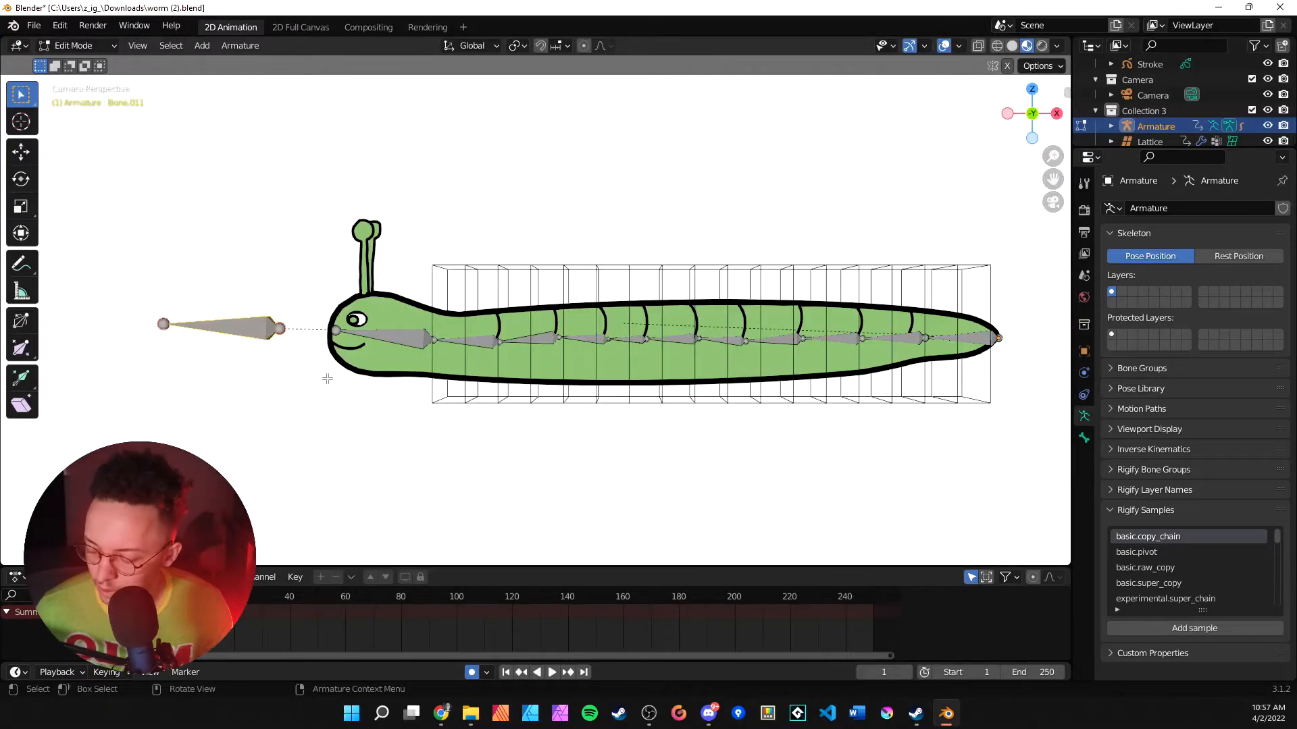
{"action": "key", "text": "alt+p"}
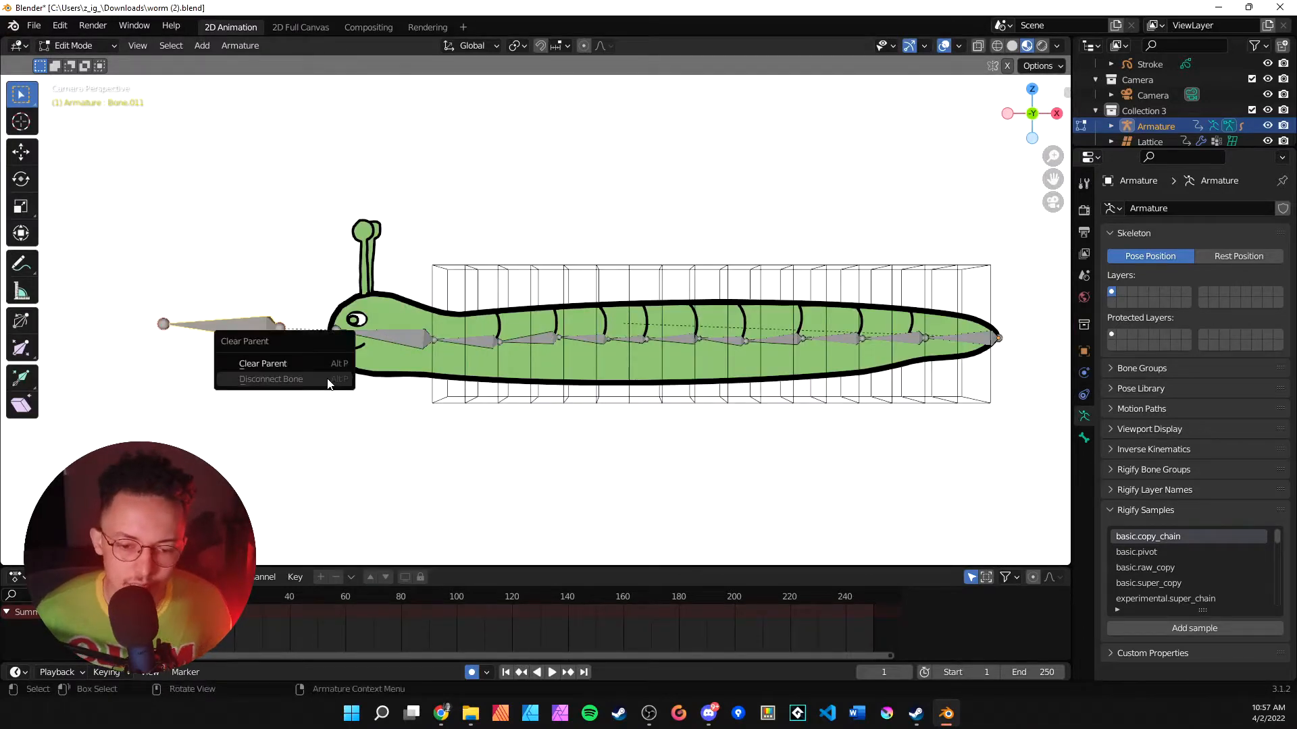
{"action": "left_click", "coordinate": [290, 363]}
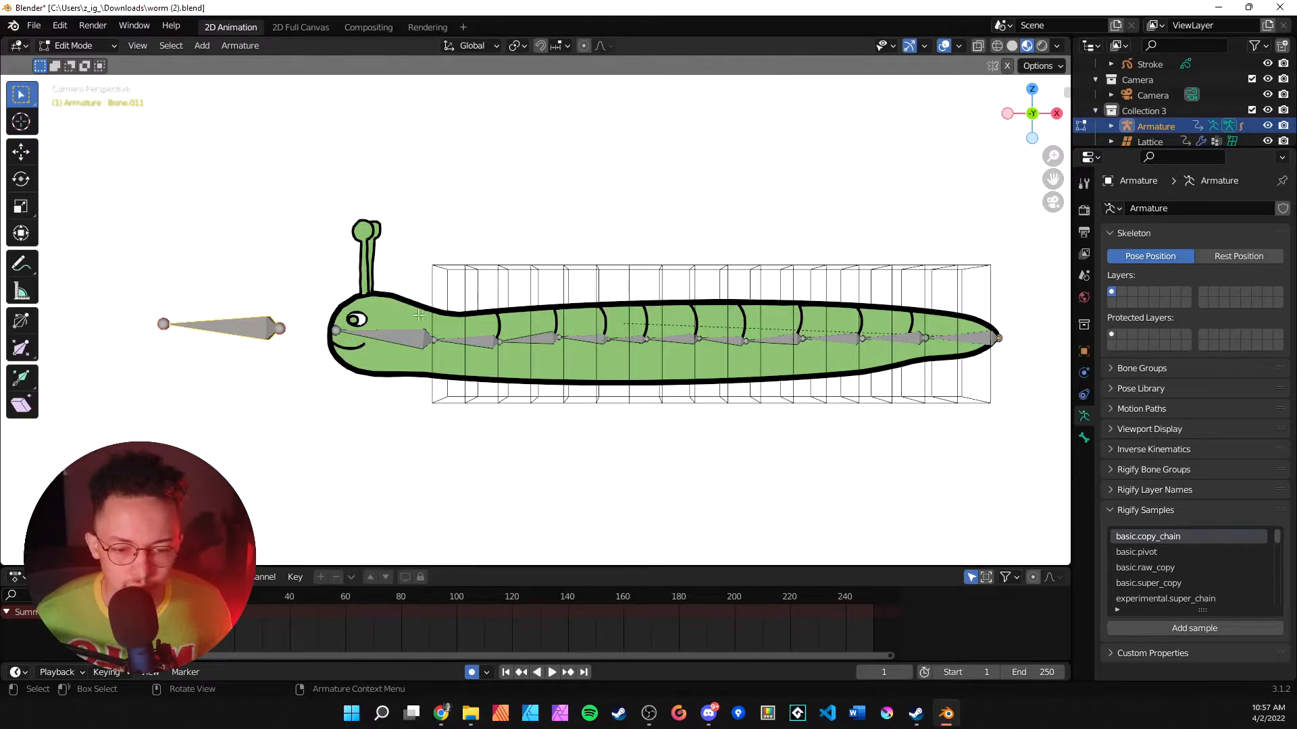
- Switch the armature to Pose Mode and select the bone inside the worm's head
{"action": "left_click", "coordinate": [70, 45]}
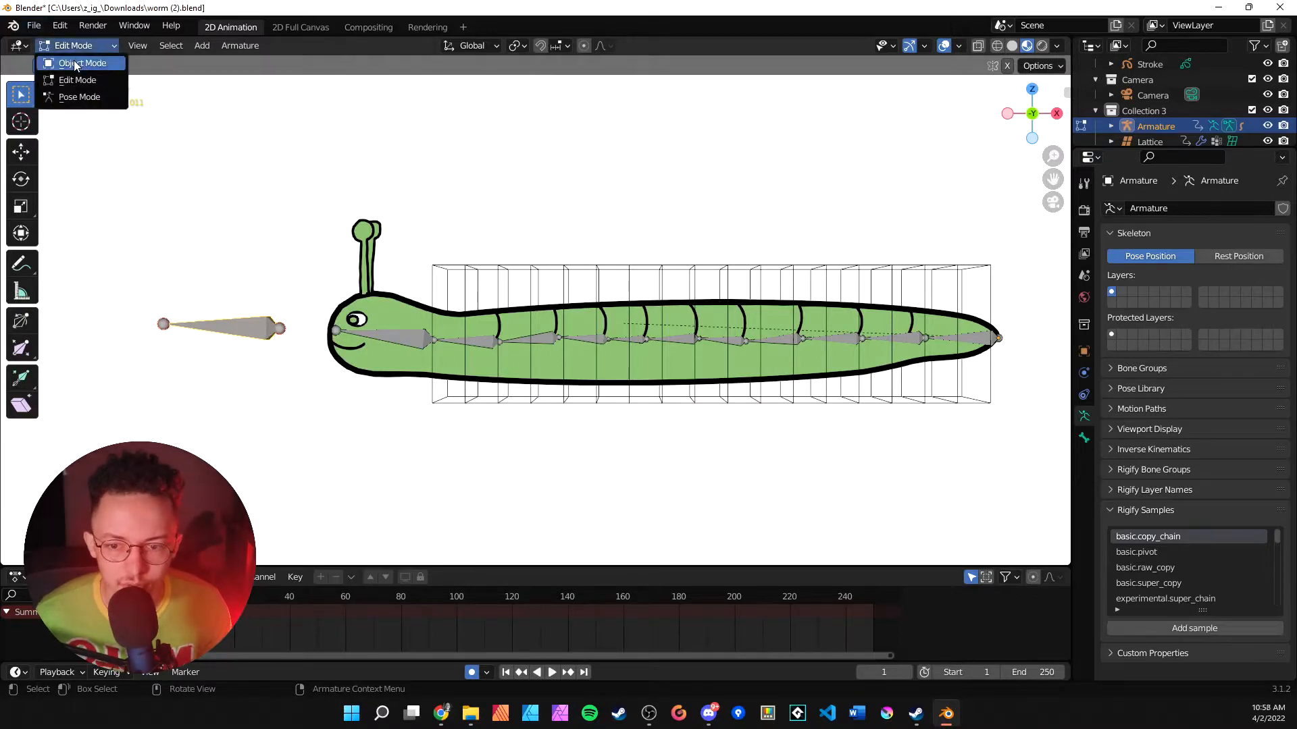
{"action": "left_click", "coordinate": [85, 64]}
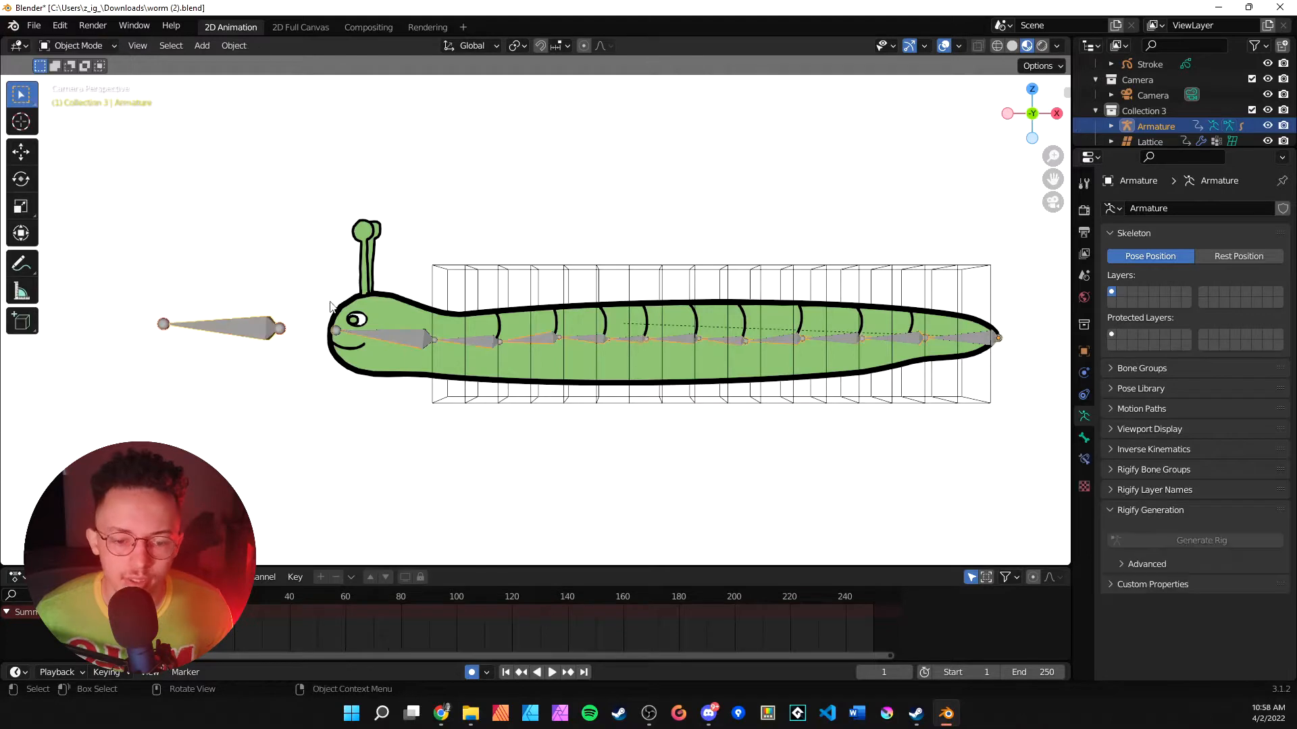
{"action": "left_click", "coordinate": [416, 341]}
{"action": "left_click", "coordinate": [423, 330]}
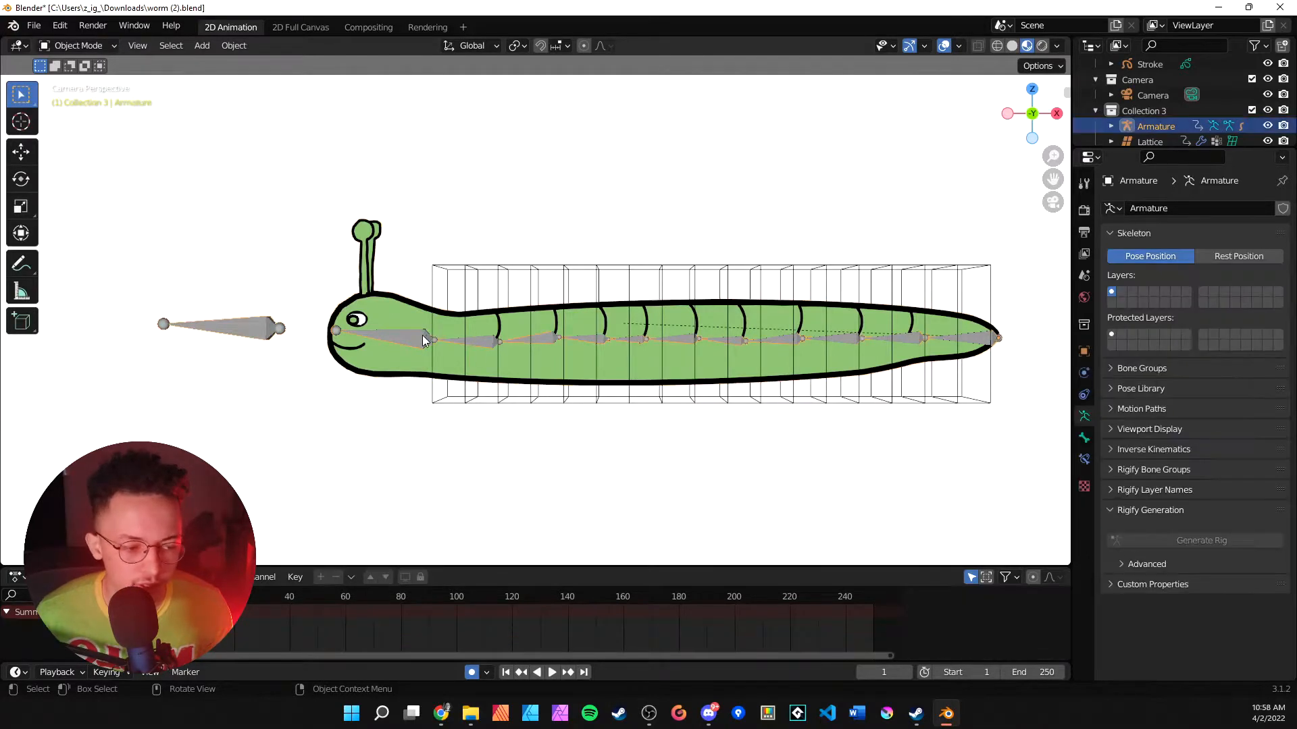
{"action": "left_click", "coordinate": [1084, 459]}
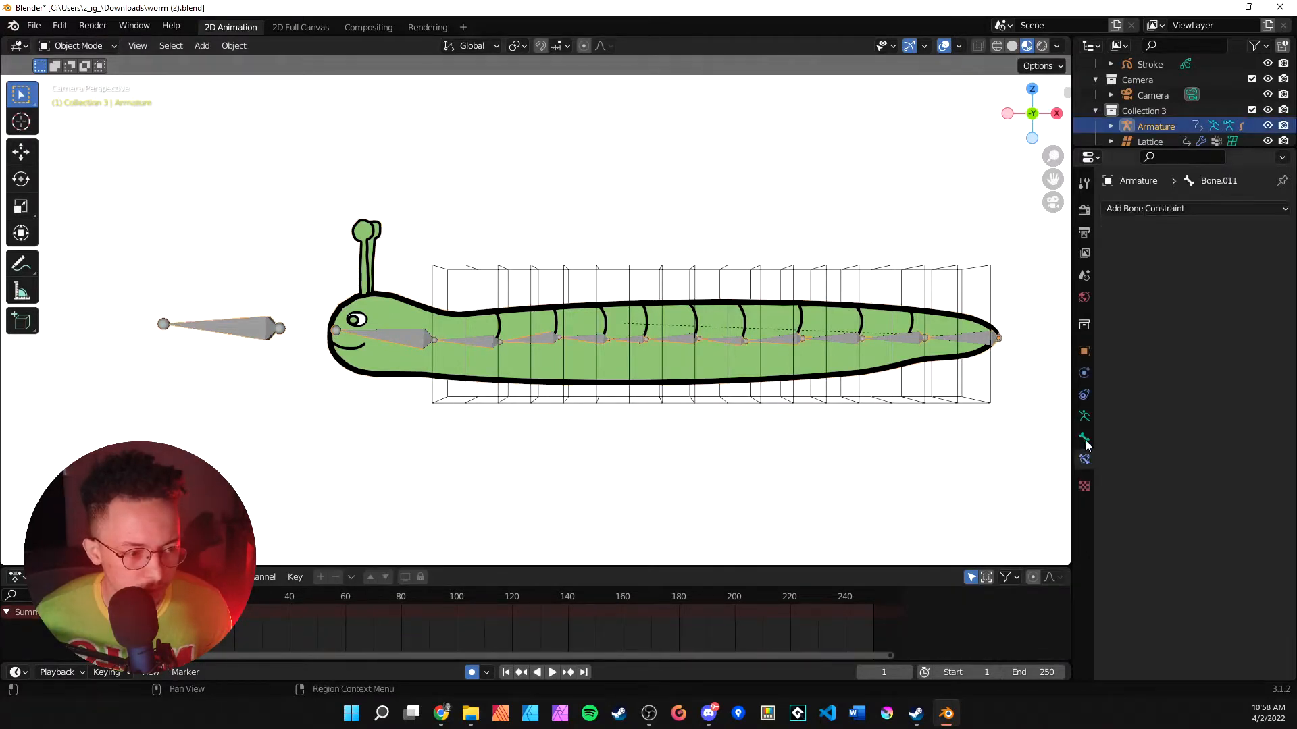
{"action": "key", "text": "ctrl+Tab"}
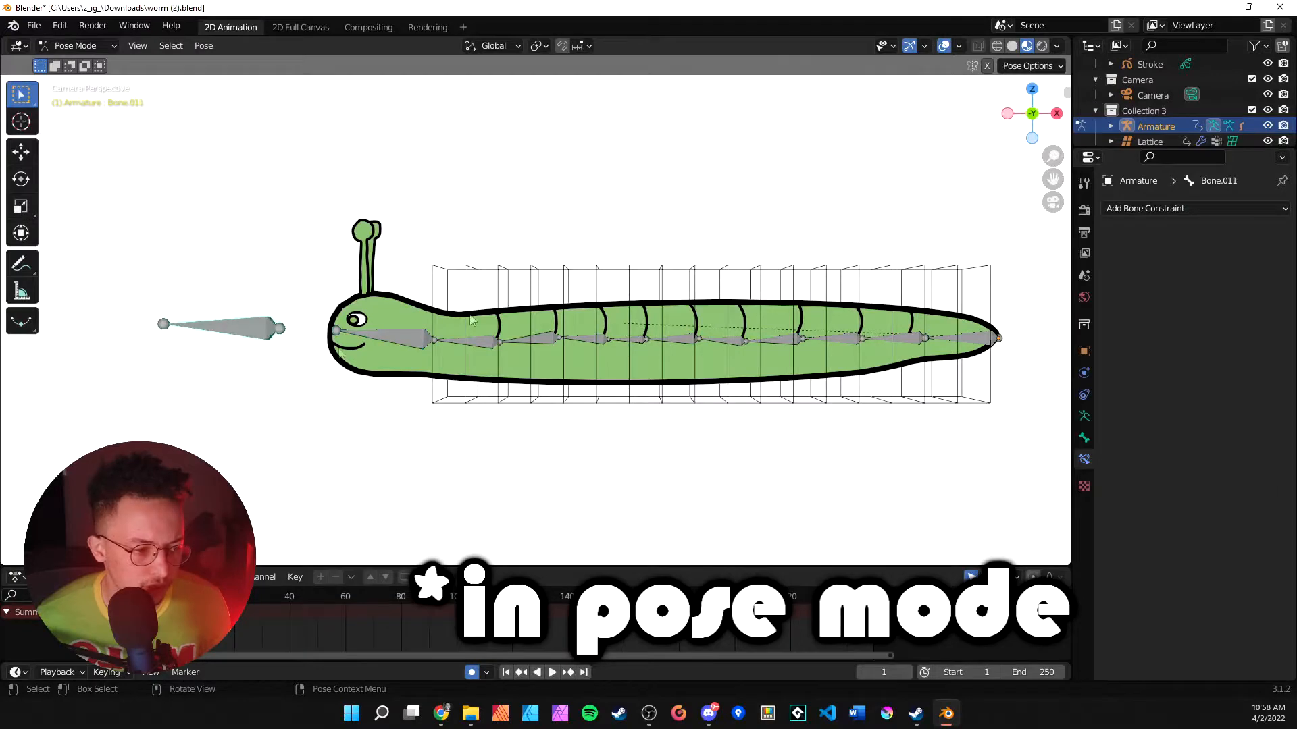
{"action": "left_click", "coordinate": [405, 338]}
- Add an Inverse Kinematics constraint to the head bone and try moving the bone to test the chain
{"action": "left_click", "coordinate": [1200, 209]}
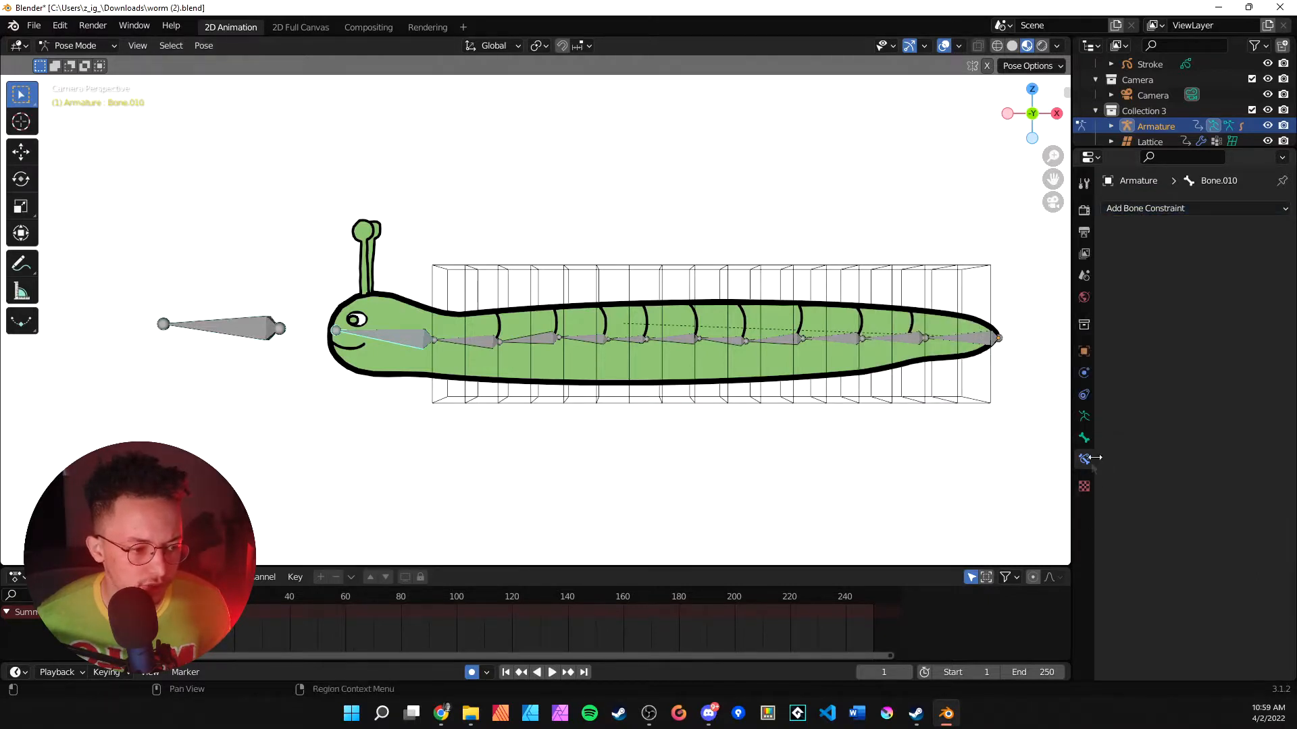
{"action": "left_click", "coordinate": [1157, 209]}
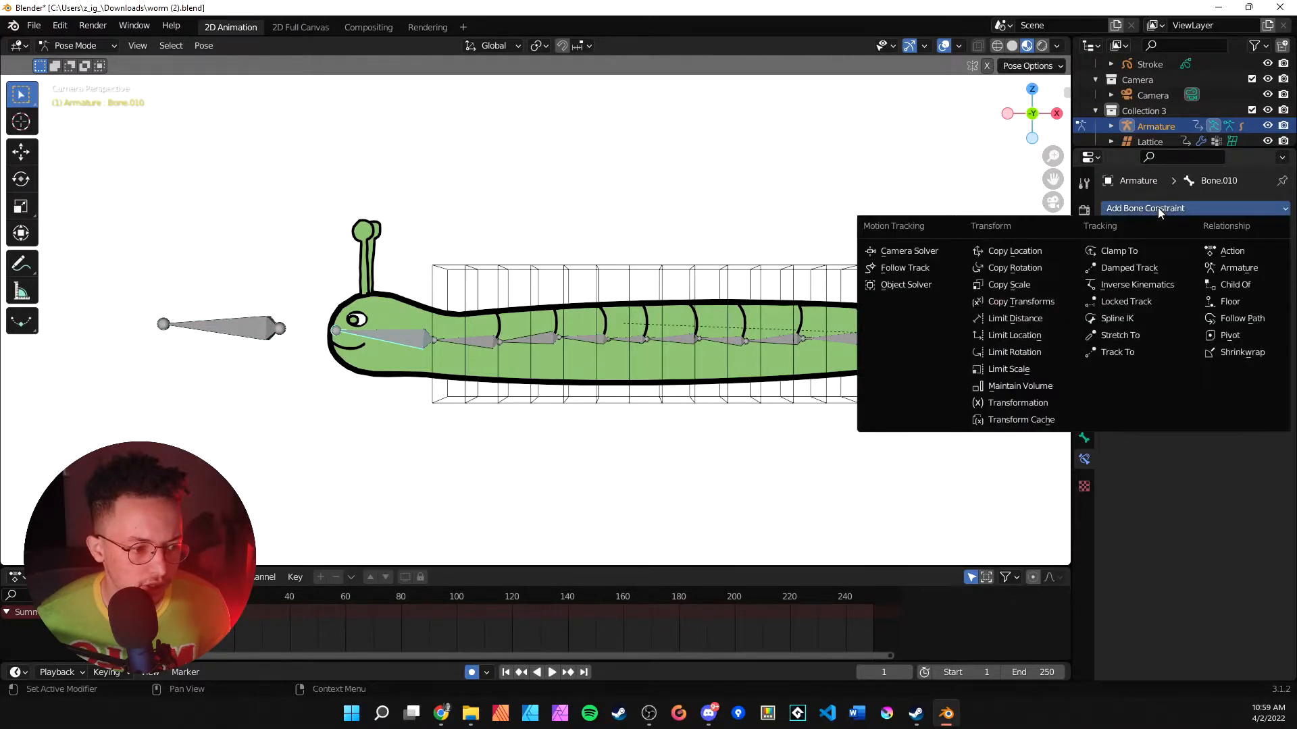
{"action": "left_click", "coordinate": [1137, 284]}
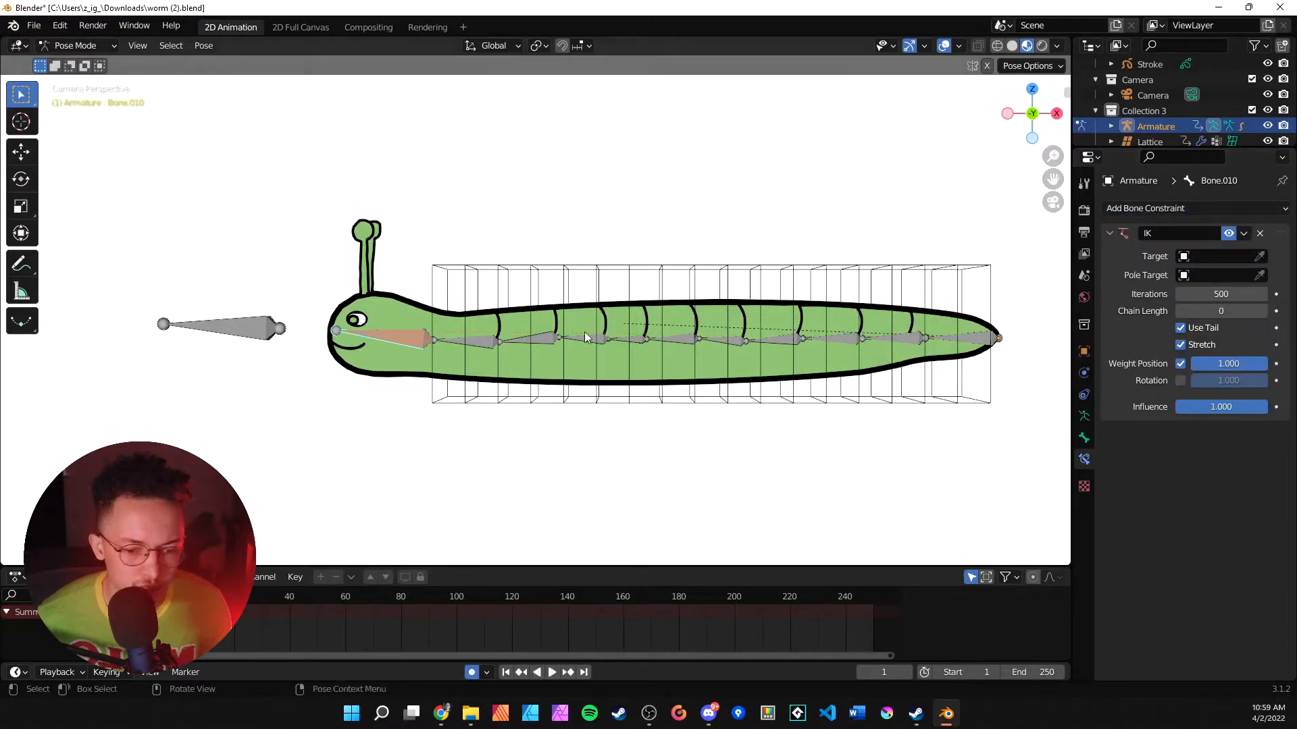
{"action": "key", "text": "g"}
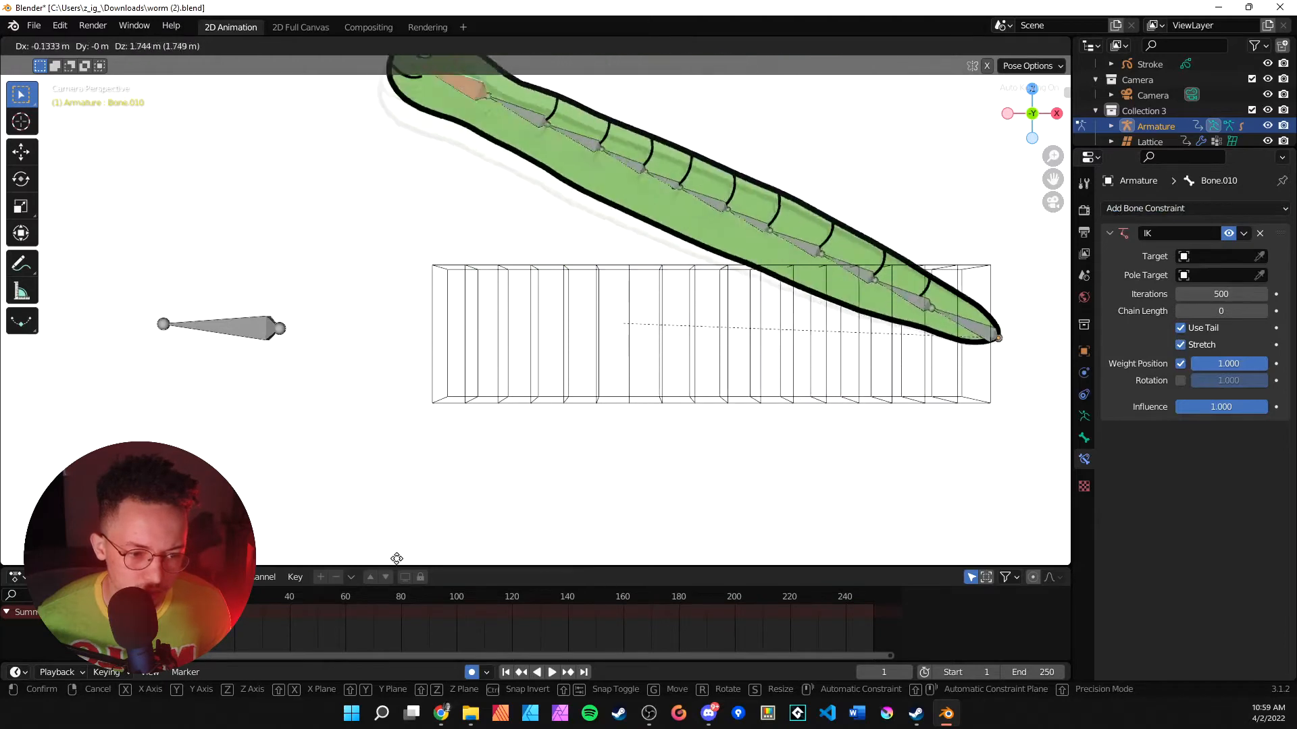
{"action": "right_click", "coordinate": [668, 341]}
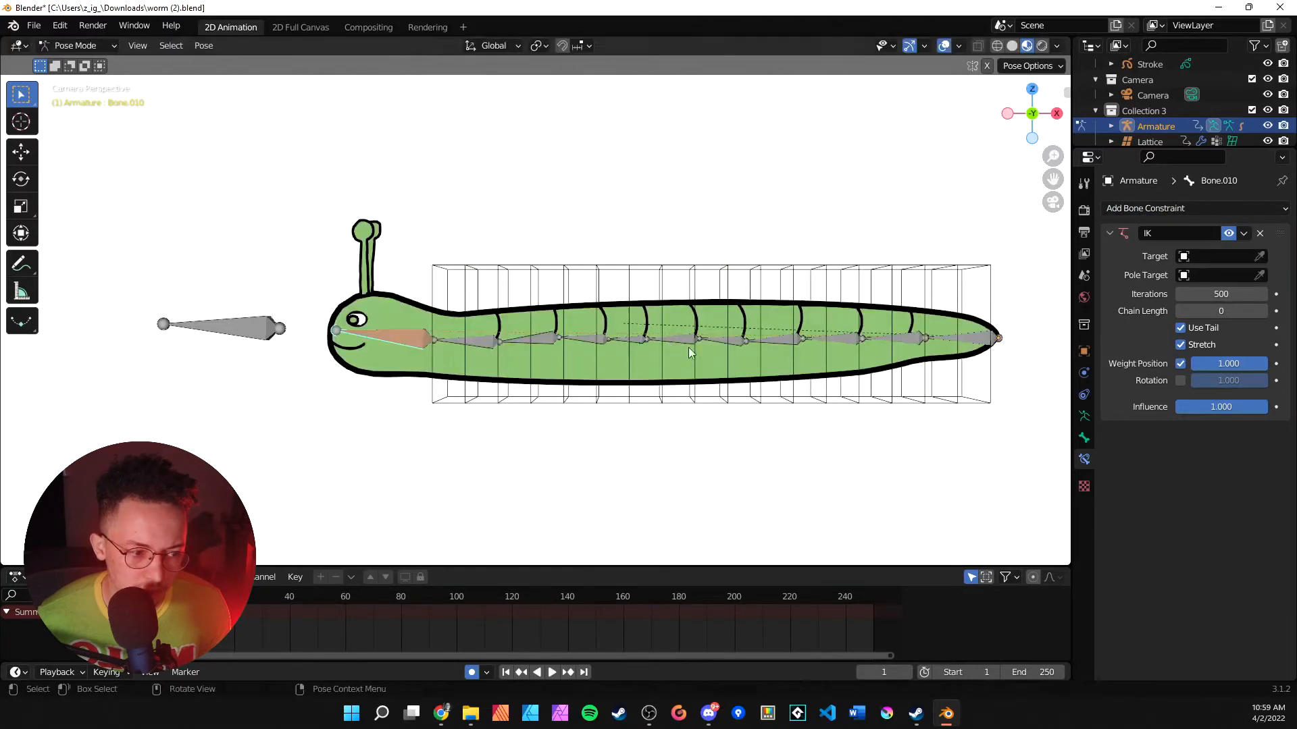
- Set the IK constraint's target to the Armature object and open the list of target bones
{"action": "left_click", "coordinate": [1259, 257]}
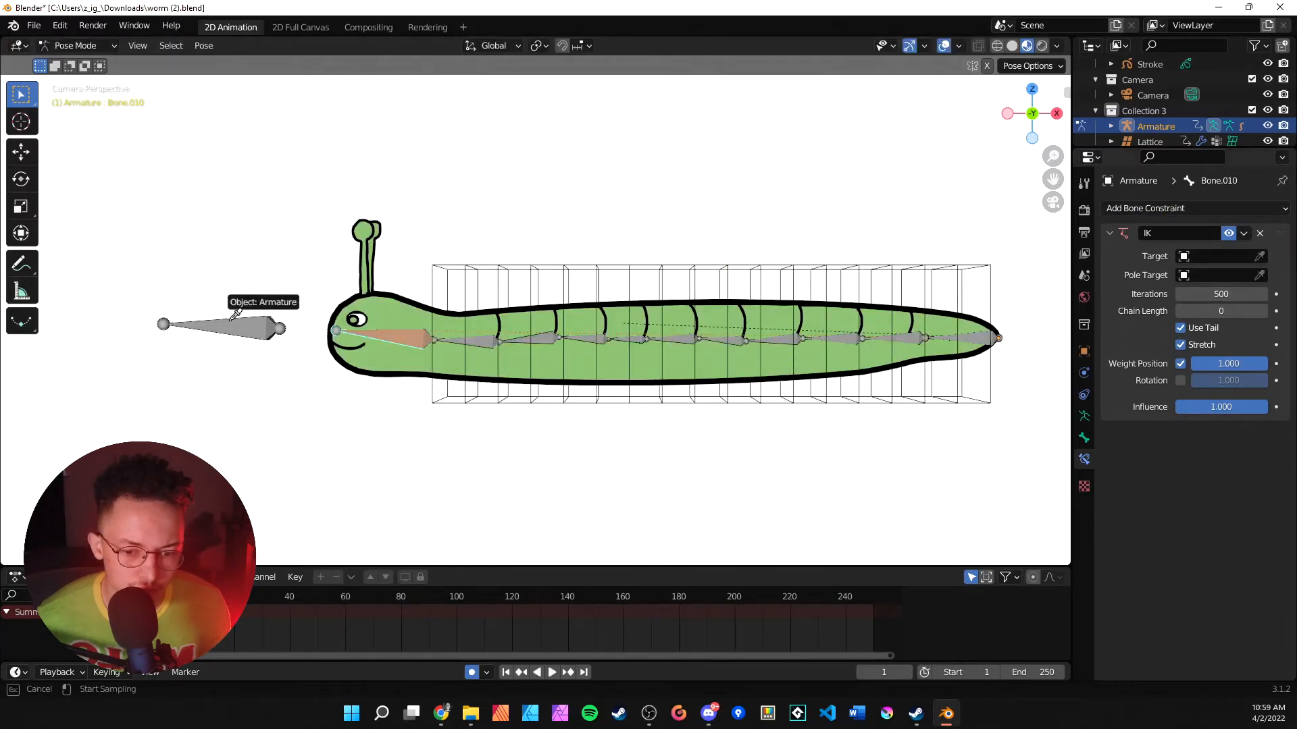
{"action": "left_click", "coordinate": [243, 334]}
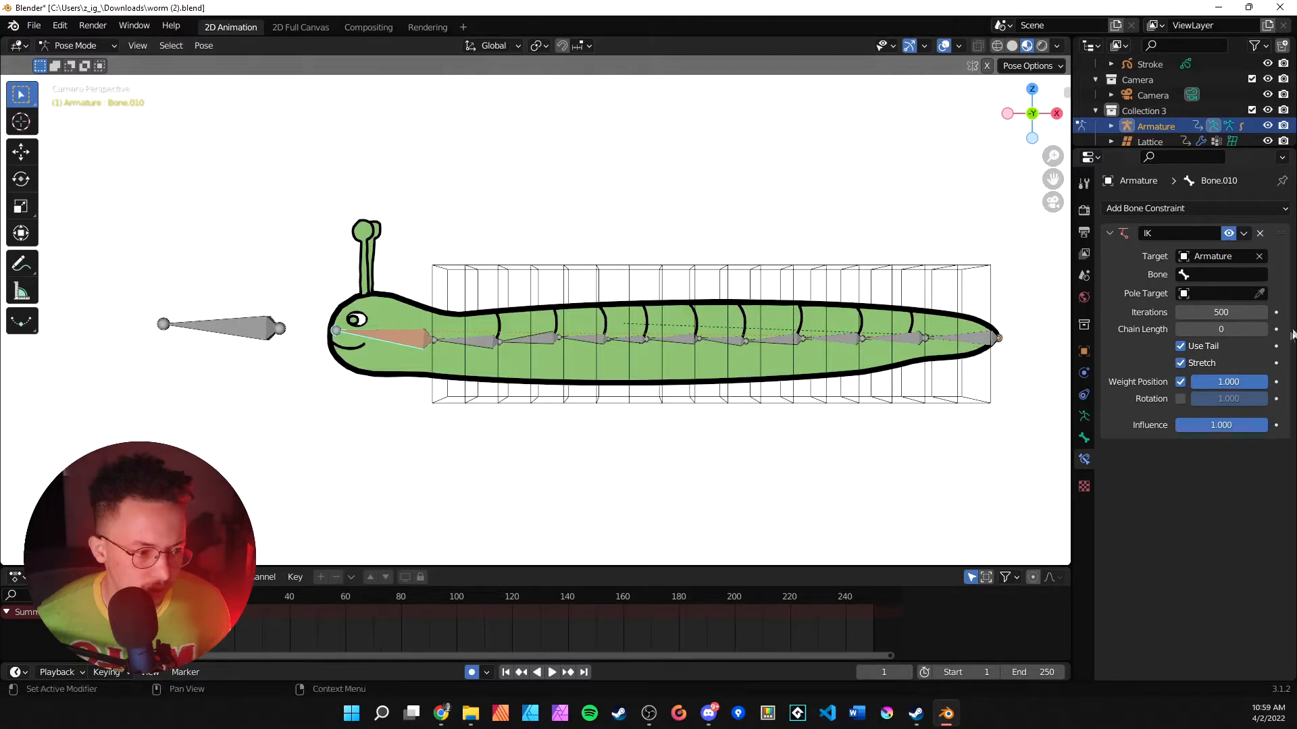
{"action": "left_click", "coordinate": [1198, 274]}
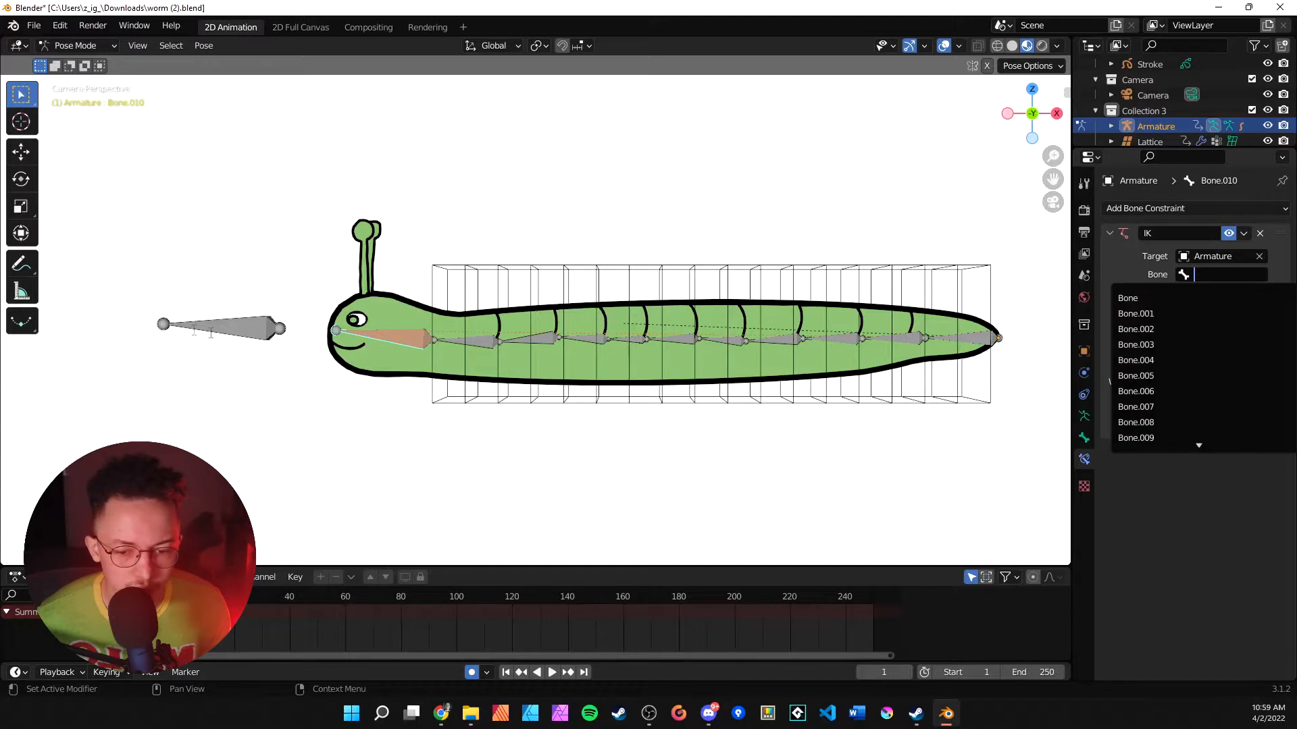
- Rename the detached bone in front of the worm's head to "bone target"
{"action": "left_click", "coordinate": [240, 328]}
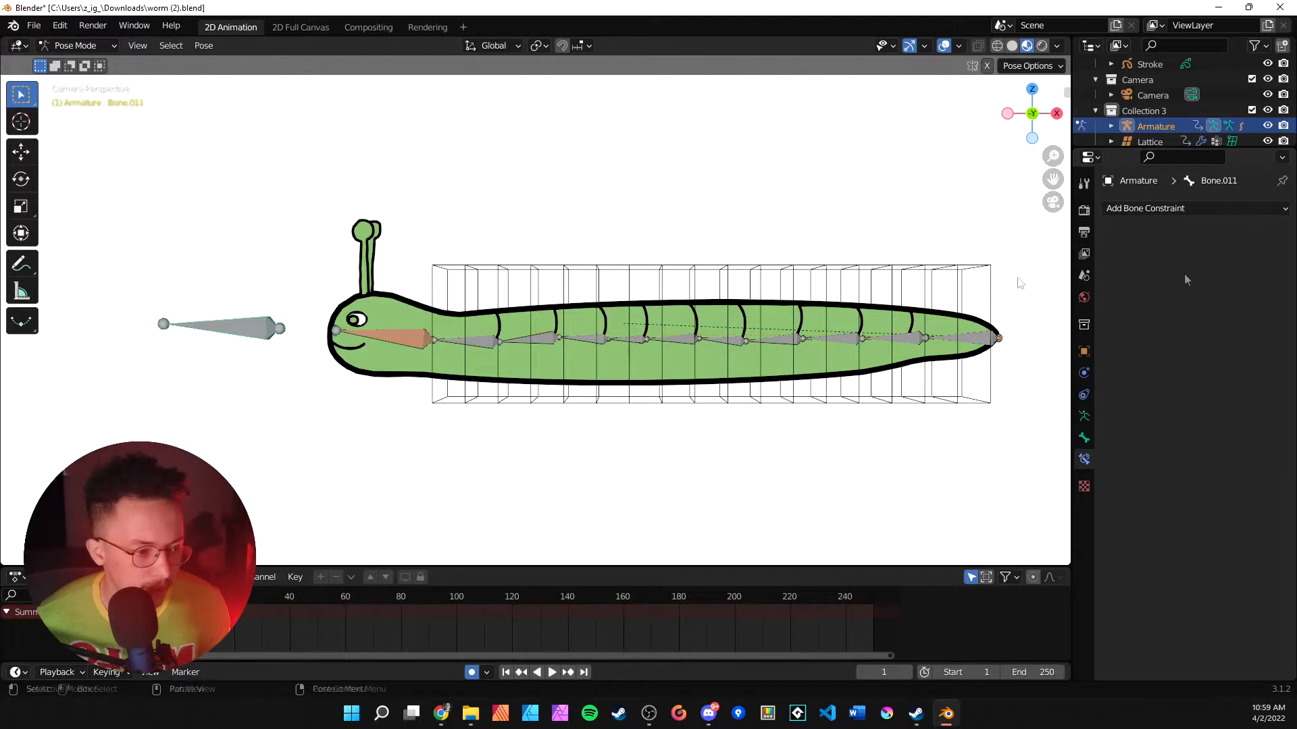
{"action": "left_click", "coordinate": [1160, 212]}
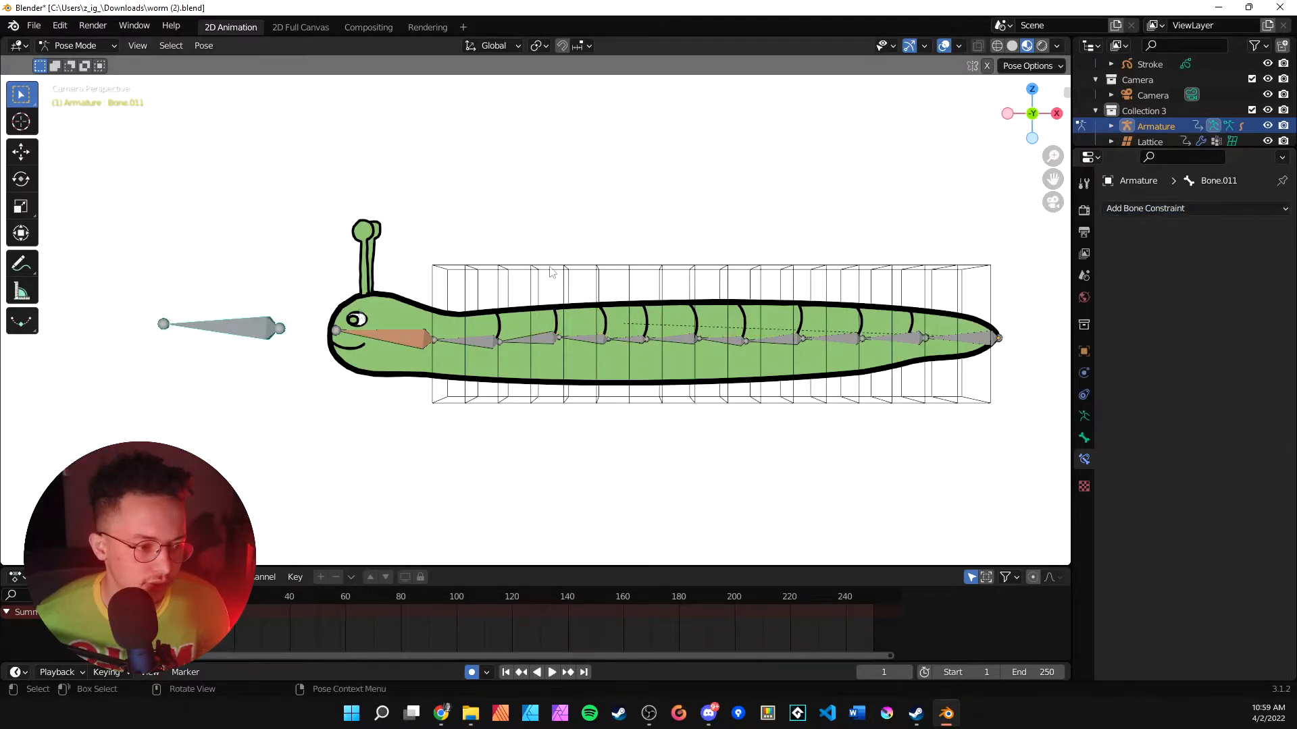
{"action": "left_click", "coordinate": [1149, 141]}
{"action": "left_click", "coordinate": [1155, 127]}
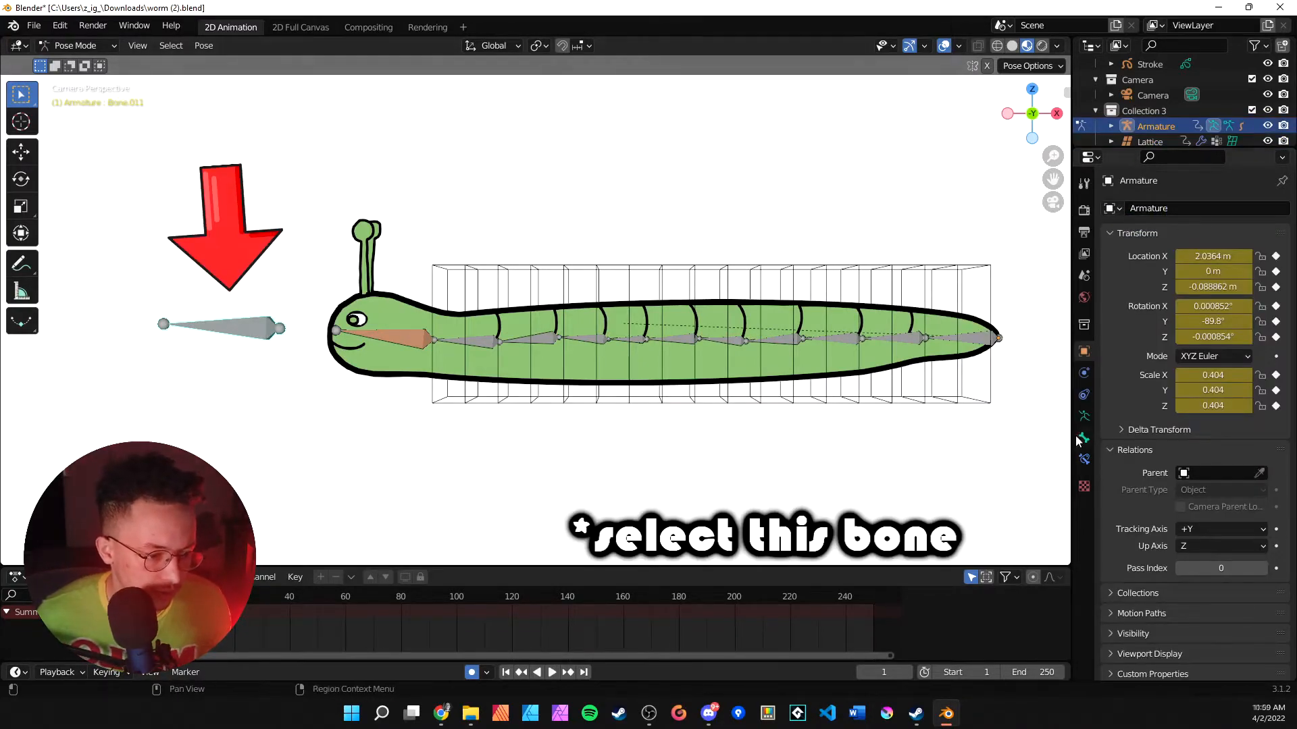
{"action": "left_click", "coordinate": [1081, 439]}
{"action": "left_click", "coordinate": [1189, 209]}
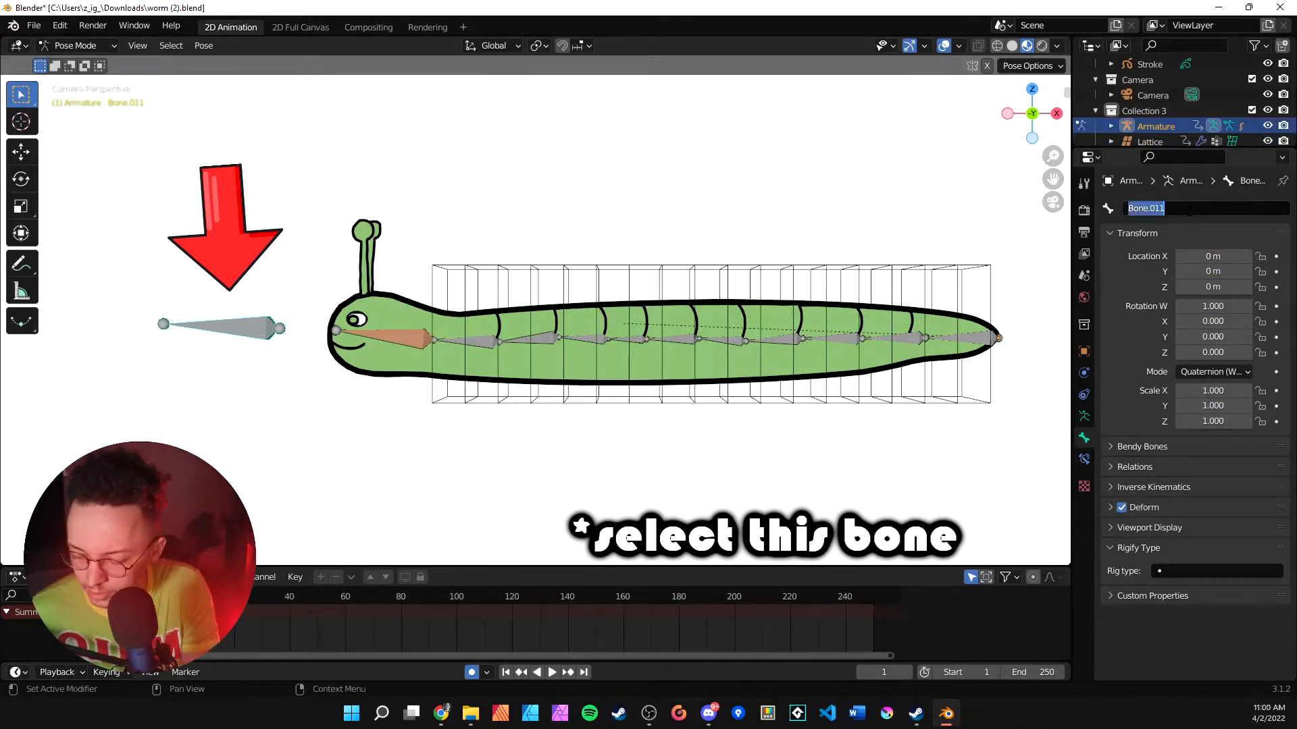
{"action": "type", "text": "bno"}
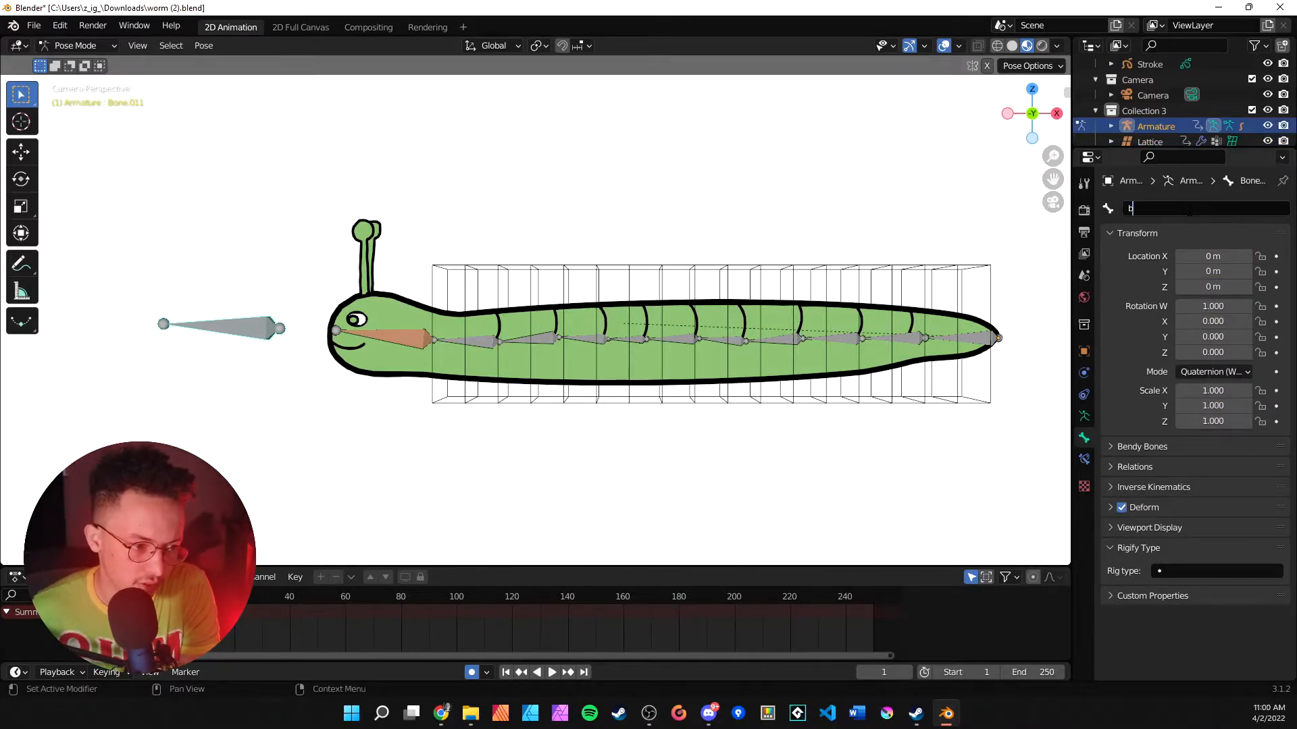
{"action": "key", "text": "Return"}
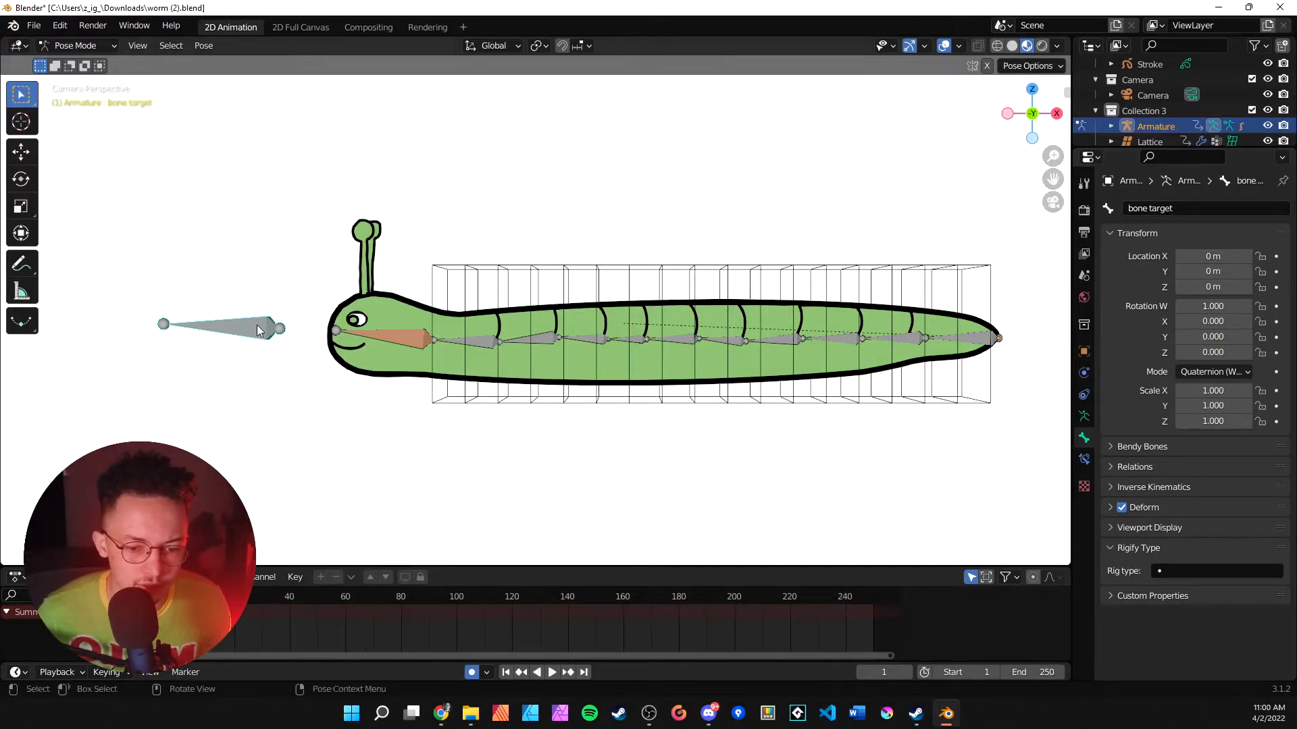
- Set the target bone of the head bone's IK constraint to "bone target"
{"action": "left_click", "coordinate": [400, 332]}
{"action": "key", "text": "i"}
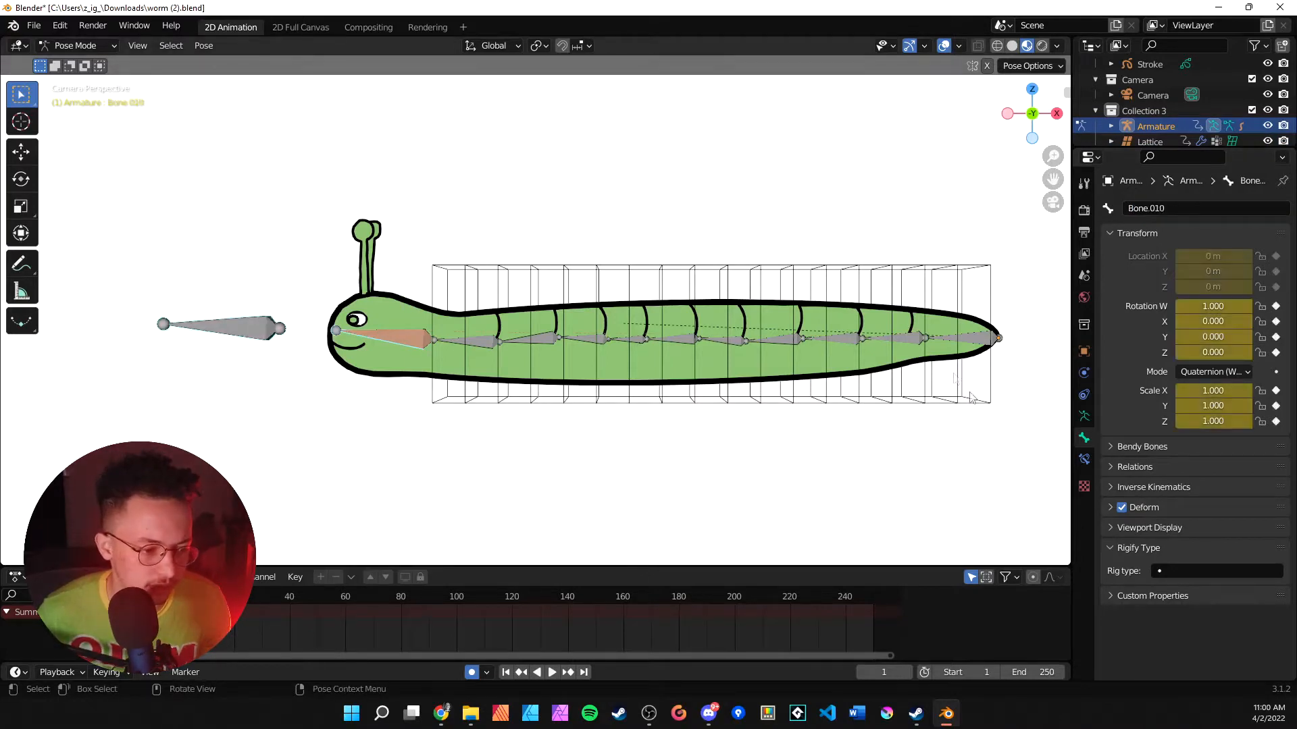
{"action": "left_click", "coordinate": [1083, 424]}
{"action": "left_click", "coordinate": [1084, 459]}
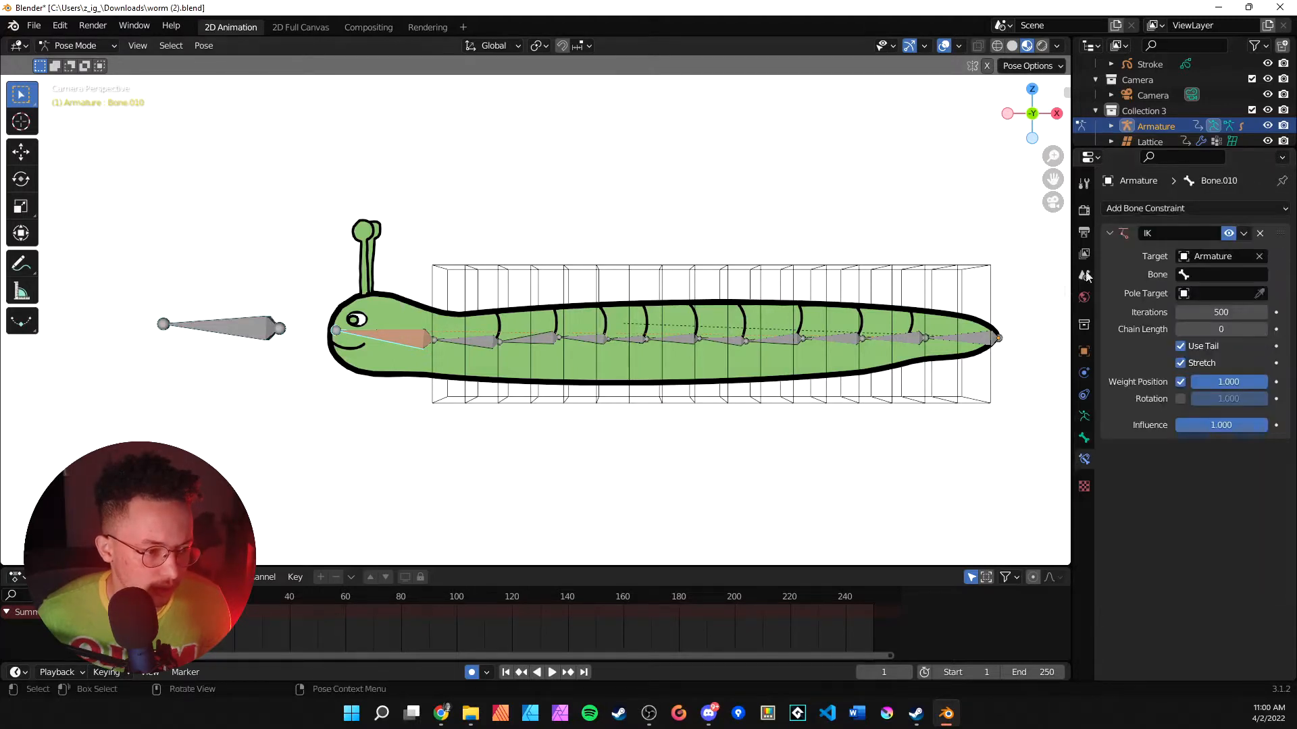
{"action": "left_click", "coordinate": [1221, 275]}
{"action": "scroll", "coordinate": [1181, 405], "scroll_direction": "down", "scroll_amount": 3}
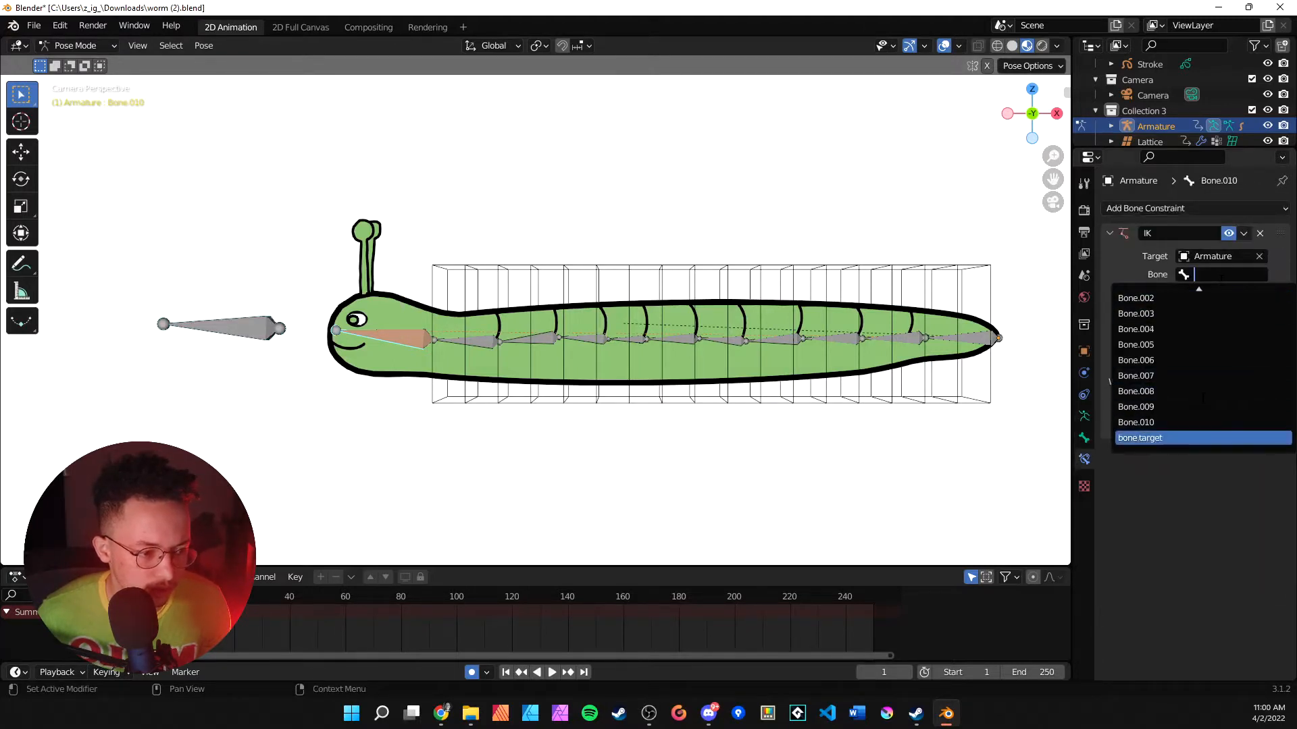
{"action": "left_click", "coordinate": [1181, 432]}
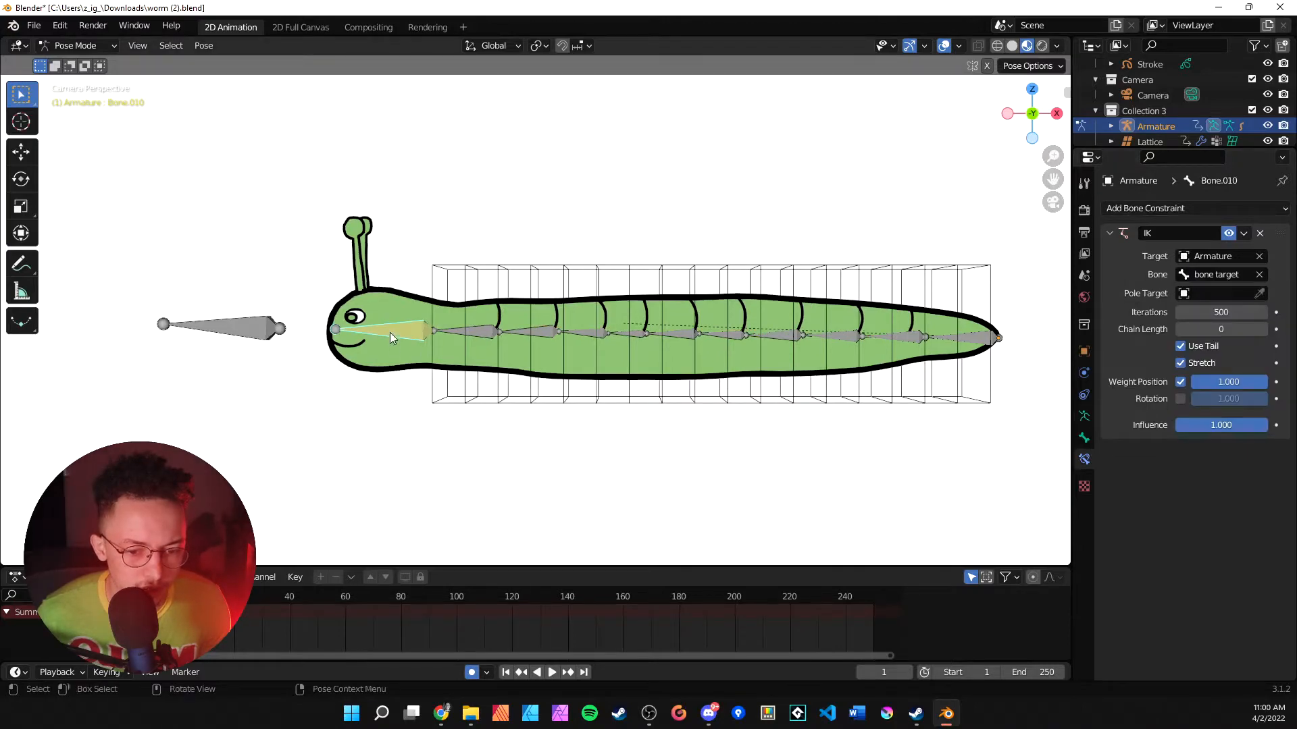
- Move the "bone target" bone to test the IK chain and clear its location
{"action": "left_click", "coordinate": [264, 336]}
{"action": "key", "text": "g"}
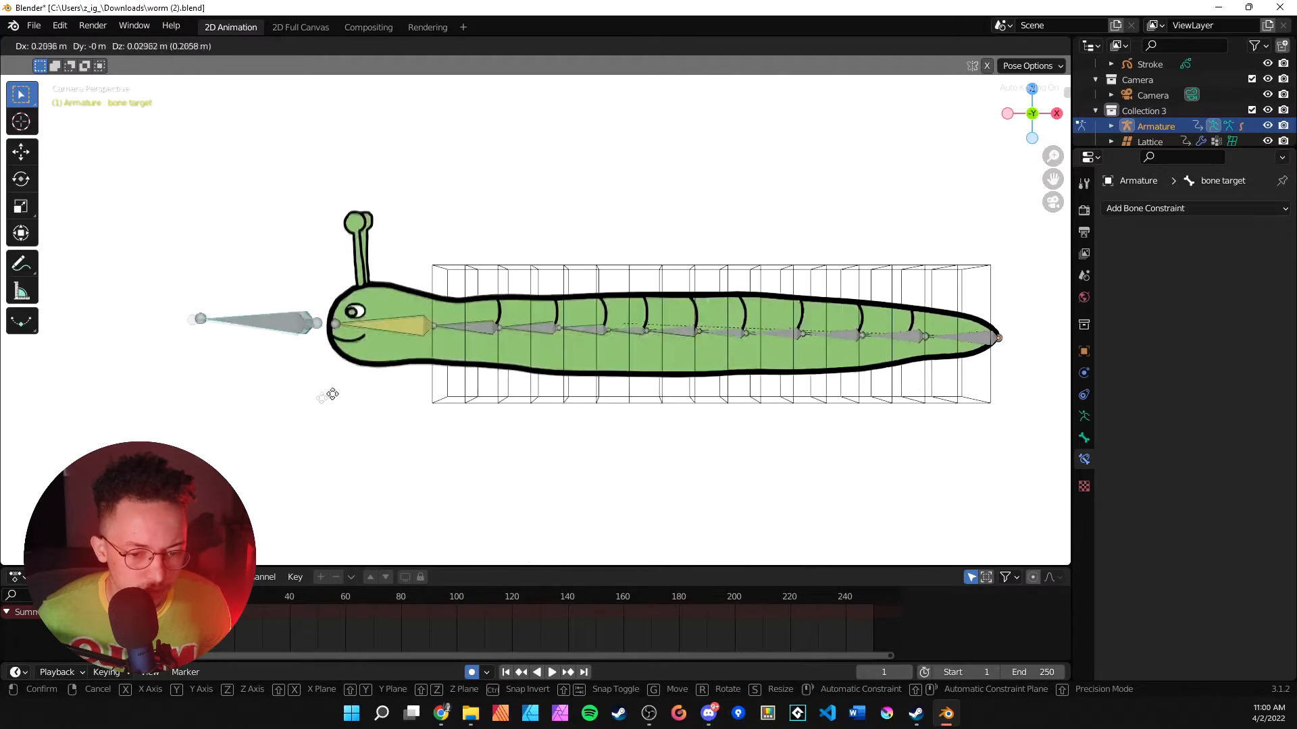
{"action": "left_click", "coordinate": [433, 385]}
{"action": "key", "text": "alt+g"}
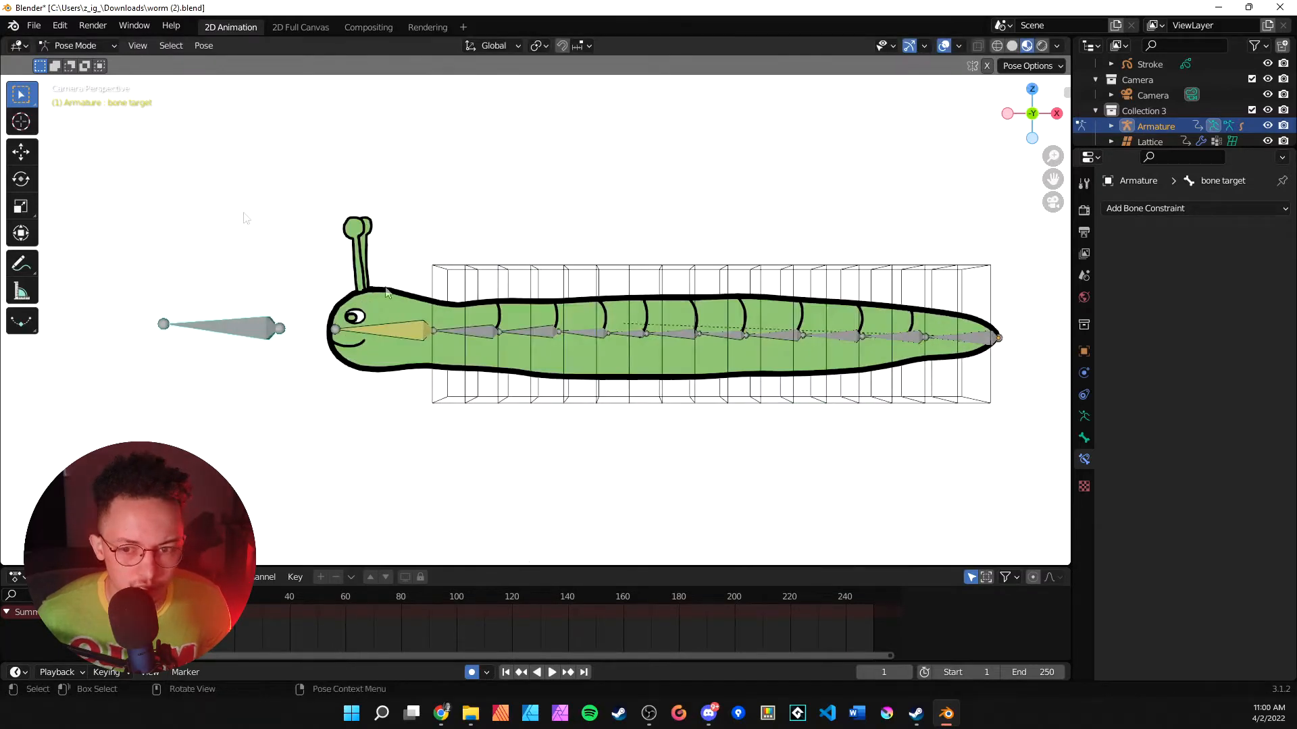
- In Edit Mode, raise the bones in the middle of the worm's body slightly so the chain arches upward
{"action": "left_click", "coordinate": [73, 46]}
{"action": "left_click", "coordinate": [68, 77]}
{"action": "left_click", "coordinate": [544, 337]}
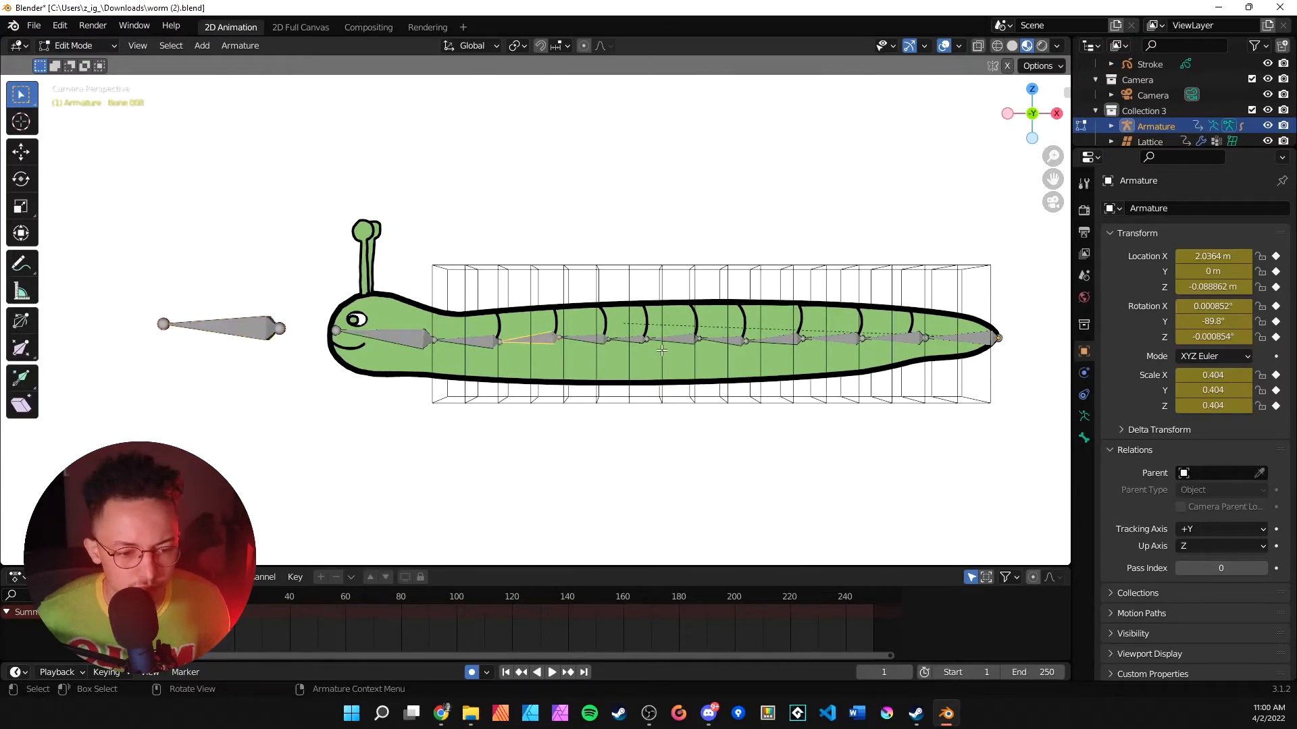
{"action": "key", "text": "g"}
{"action": "left_click", "coordinate": [581, 302]}
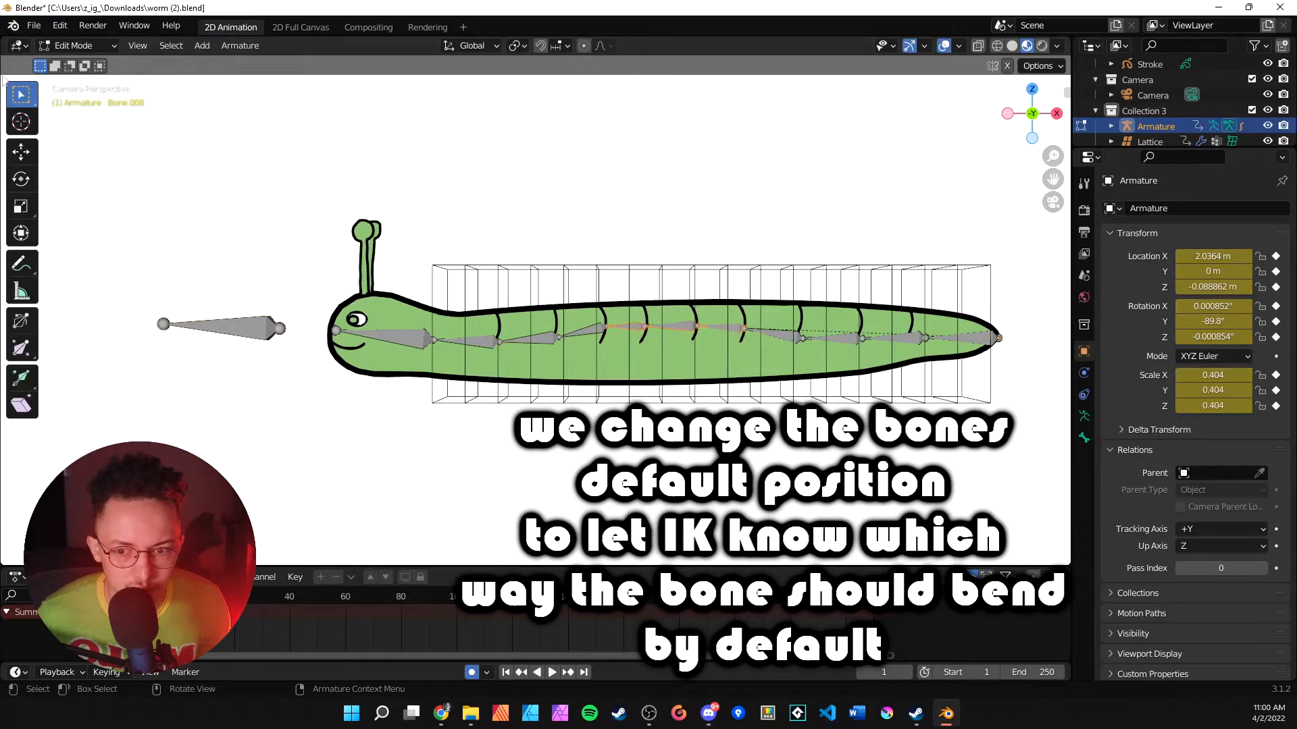
- In Pose Mode, move the "bone target" bone toward the worm's tail to test the bend, and undo the move
{"action": "left_click", "coordinate": [76, 45]}
{"action": "left_click", "coordinate": [74, 94]}
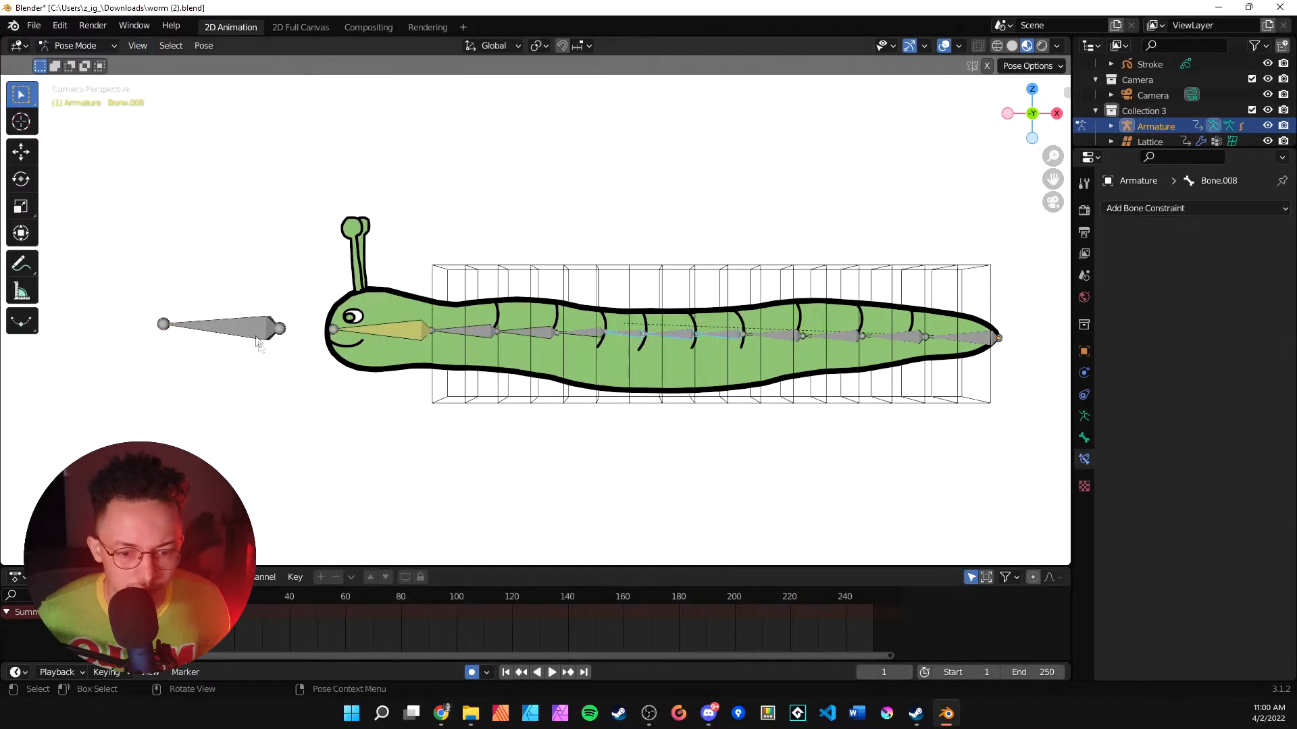
{"action": "key", "text": "g"}
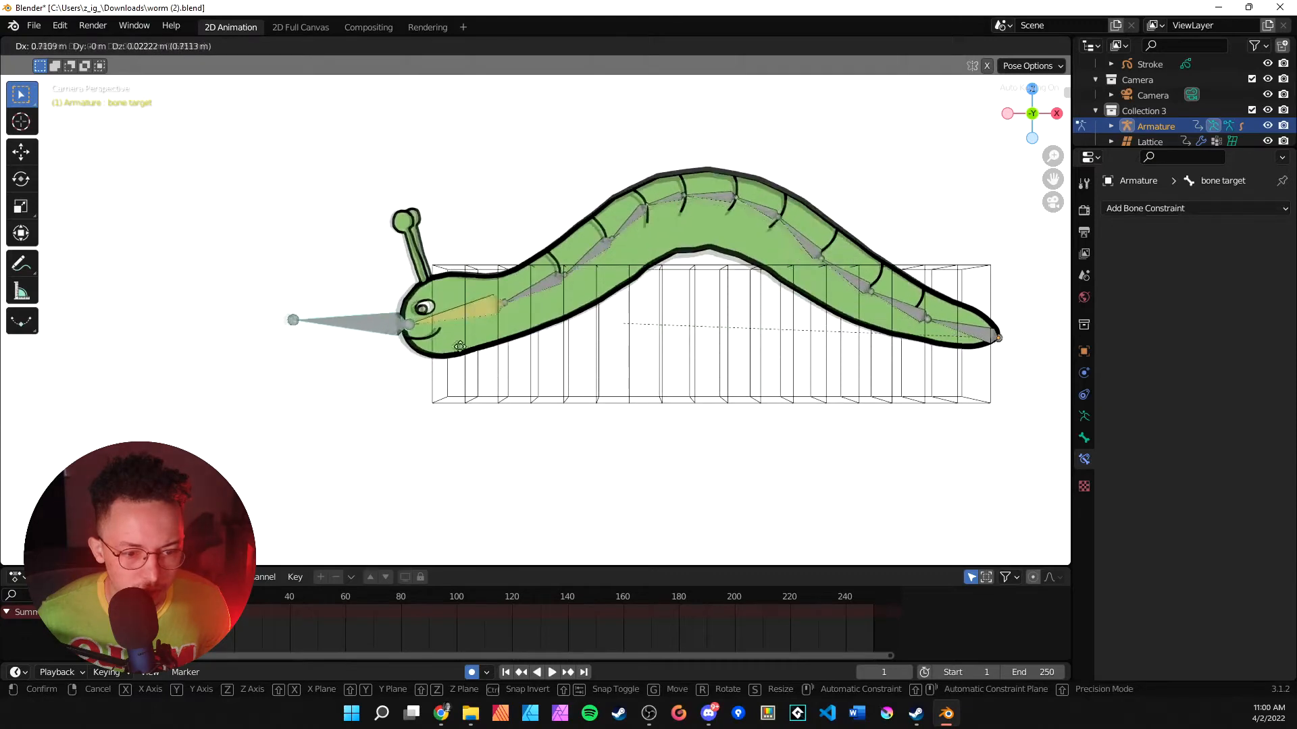
{"action": "left_click", "coordinate": [494, 352]}
{"action": "key", "text": "ctrl+z"}
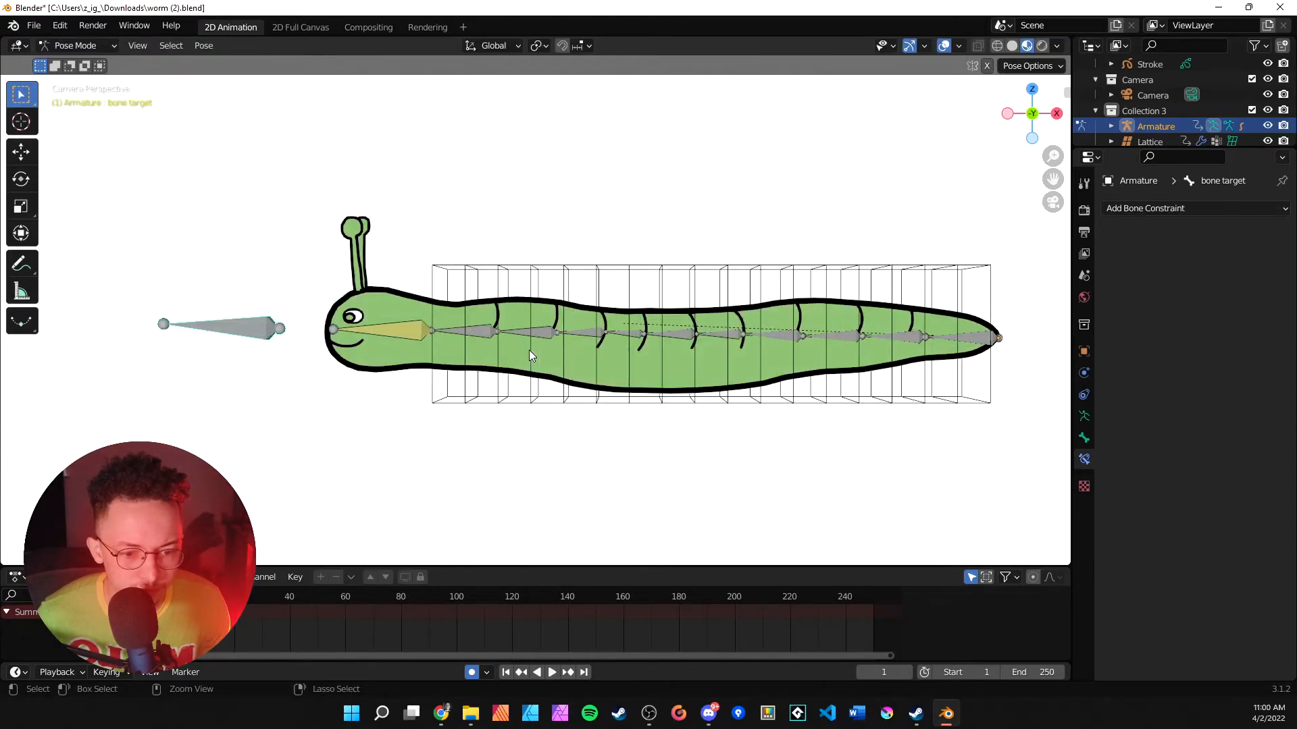
- Set the chain length of the head bone's IK constraint to 6
{"action": "left_click", "coordinate": [400, 330], "text": "shift"}
{"action": "key", "text": "shift+i"}
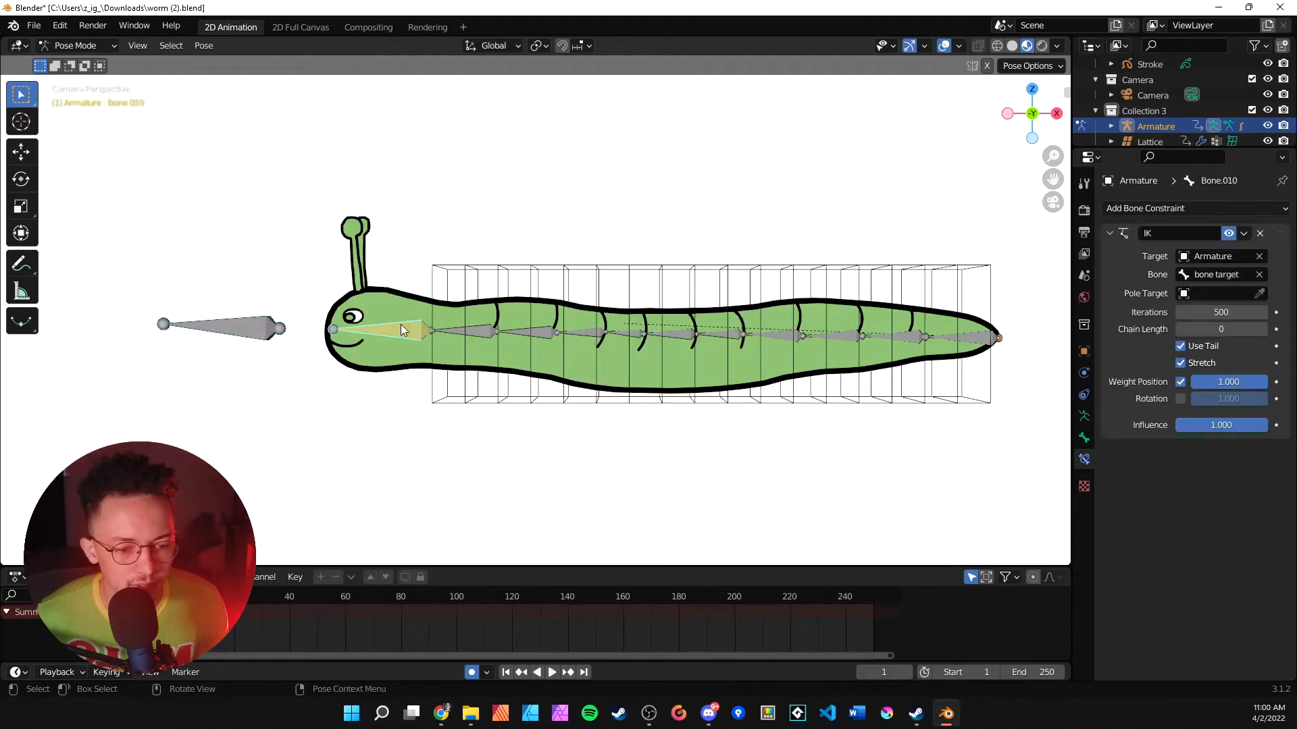
{"action": "left_click", "coordinate": [1224, 329]}
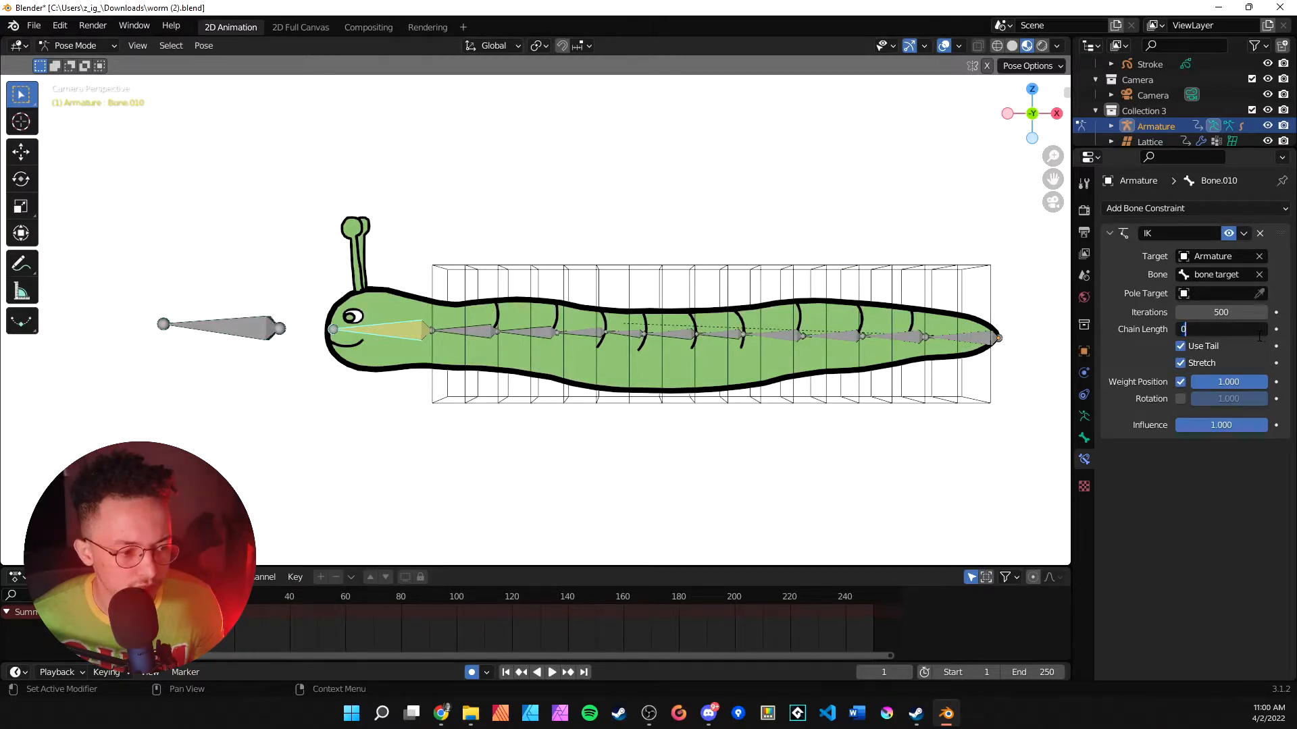
{"action": "type", "text": "6"}
{"action": "key", "text": "Return"}
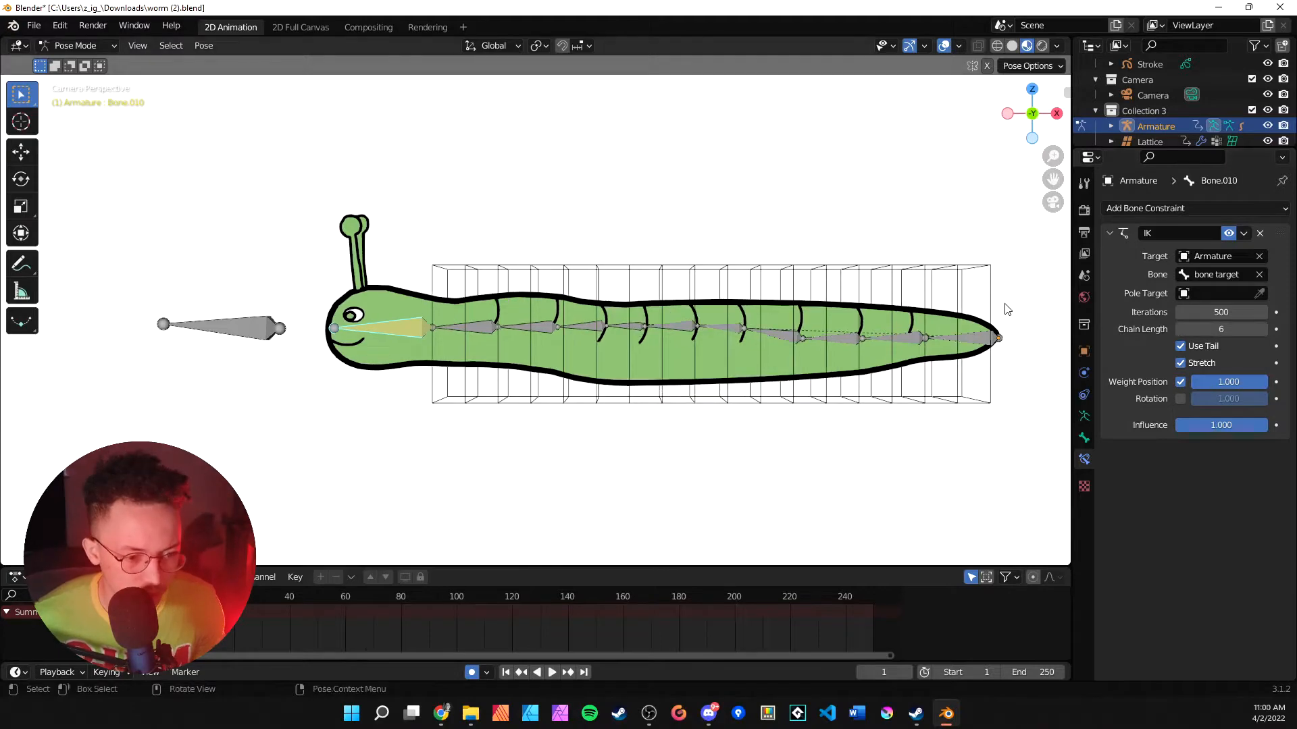
- Move the "bone target" bone around to test the shortened IK chain, and undo the move
{"action": "left_click", "coordinate": [228, 341]}
{"action": "key", "text": "g"}
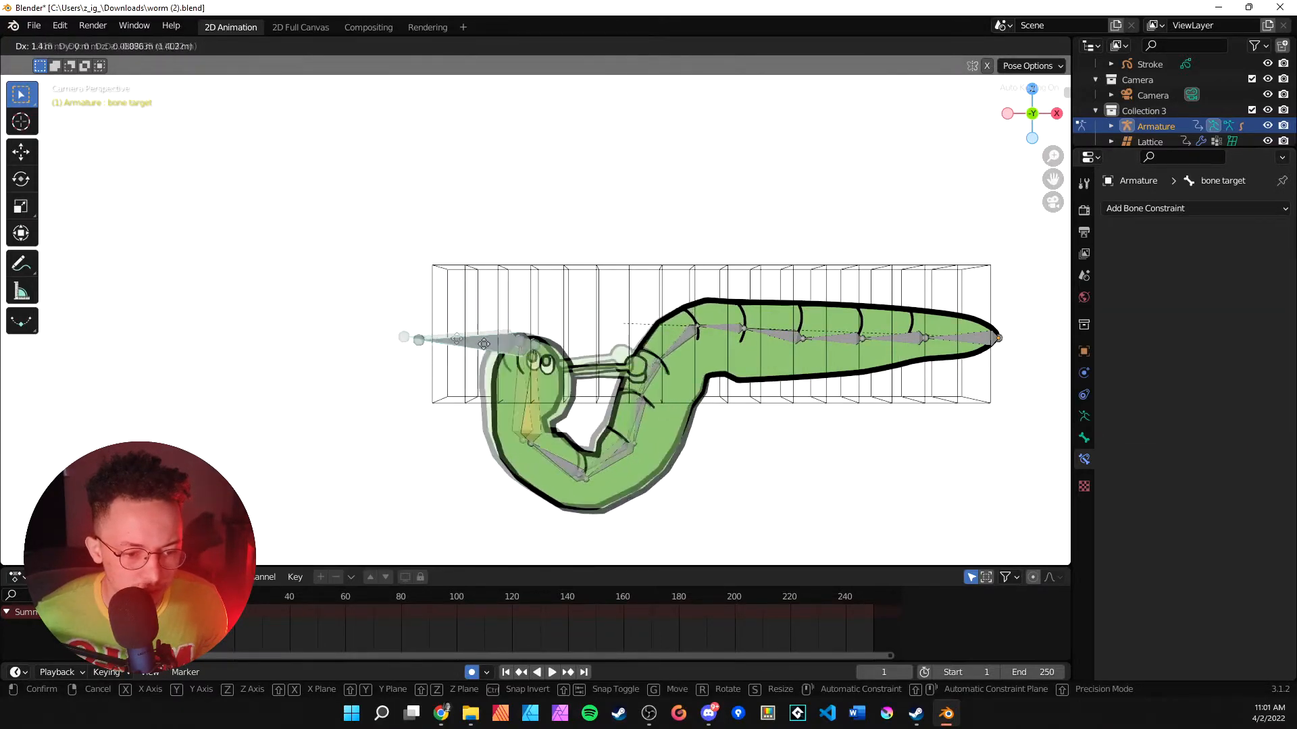
{"action": "left_click", "coordinate": [274, 306]}
{"action": "key", "text": "ctrl+z"}
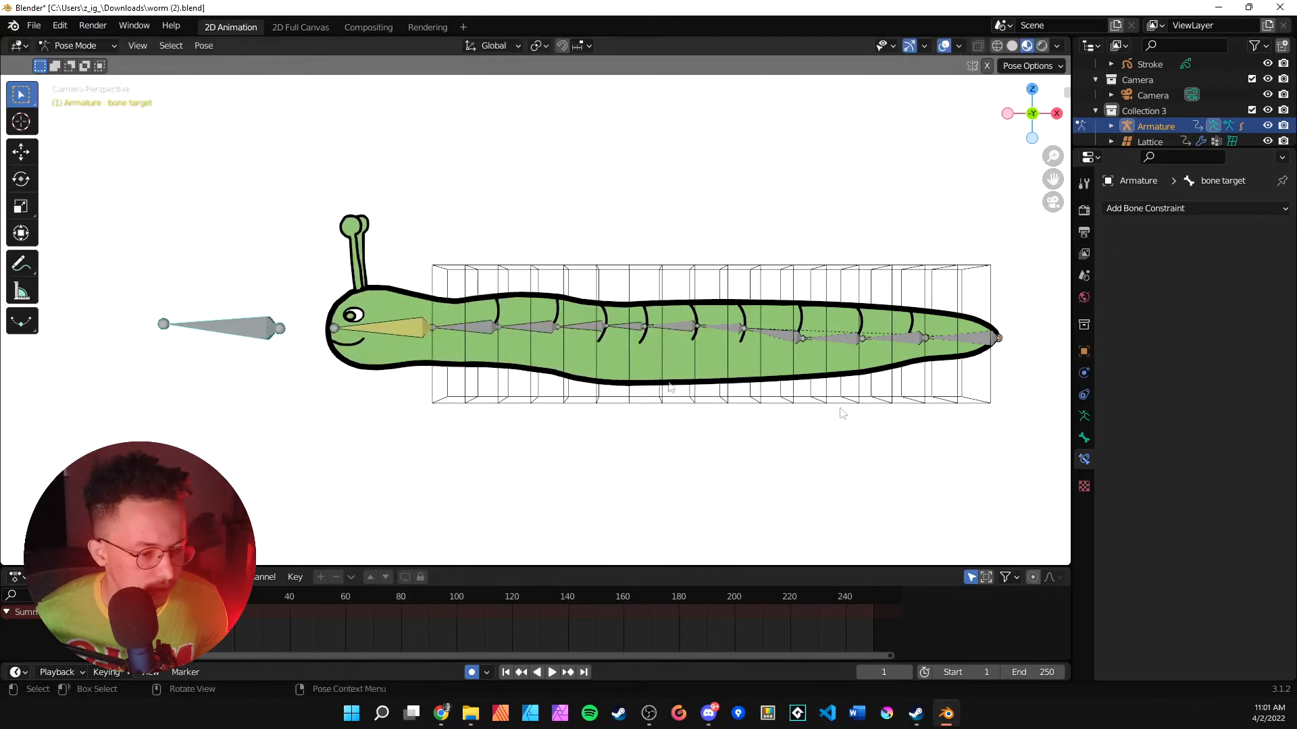
- Look through the armature and bone properties in Pose, Edit and Object Mode for the IK constraint settings
{"action": "left_click", "coordinate": [1084, 438]}
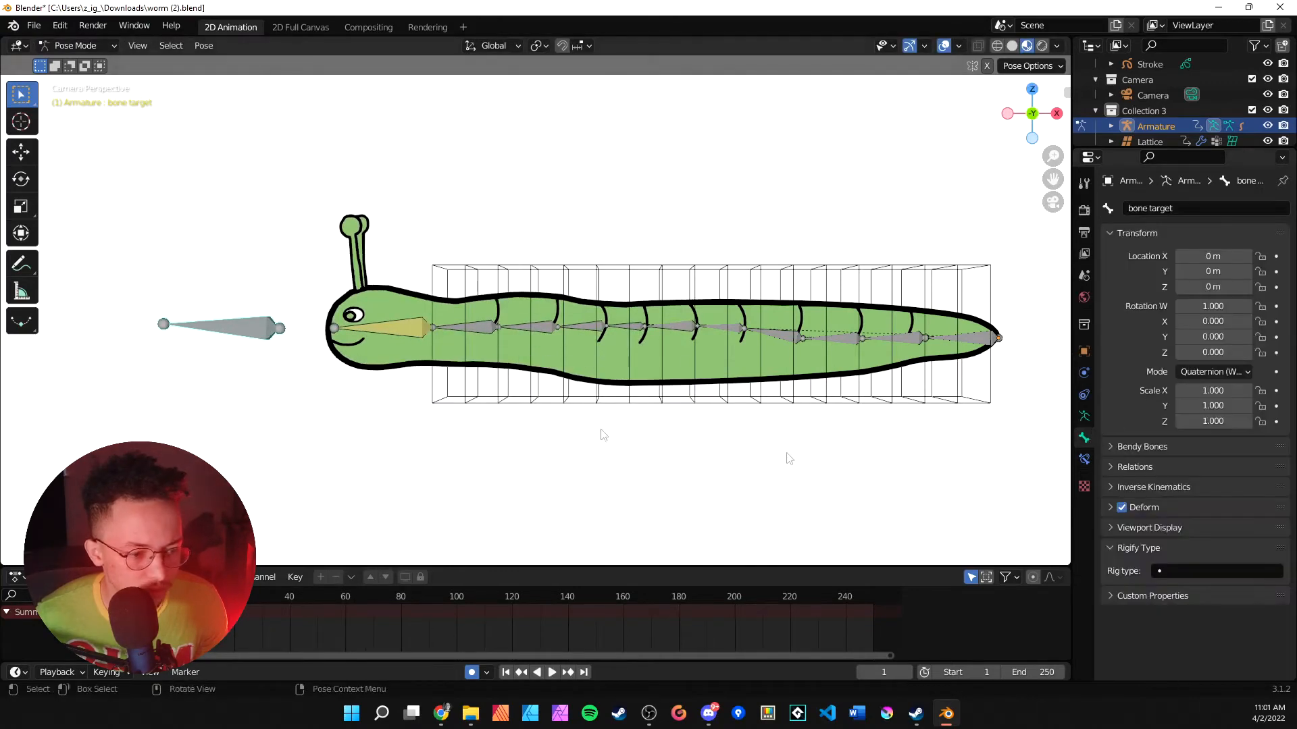
{"action": "left_click", "coordinate": [1084, 416]}
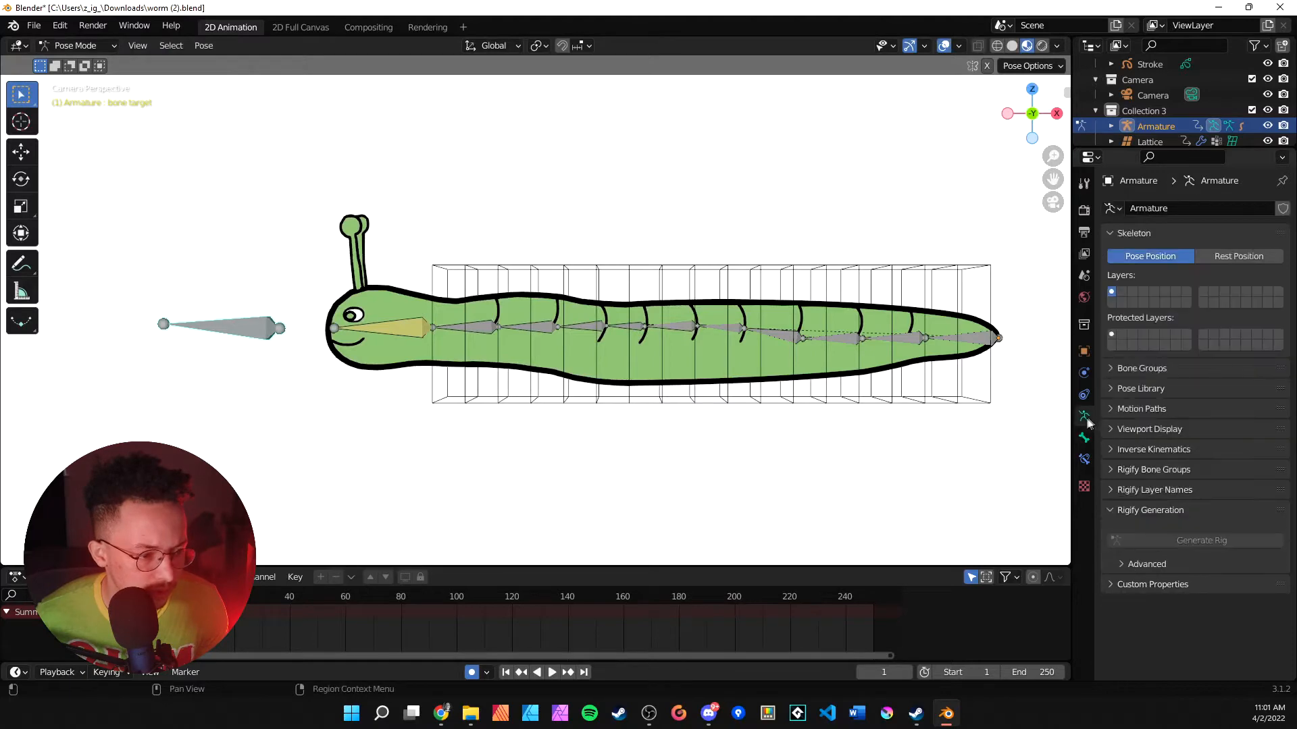
{"action": "left_click", "coordinate": [1084, 457]}
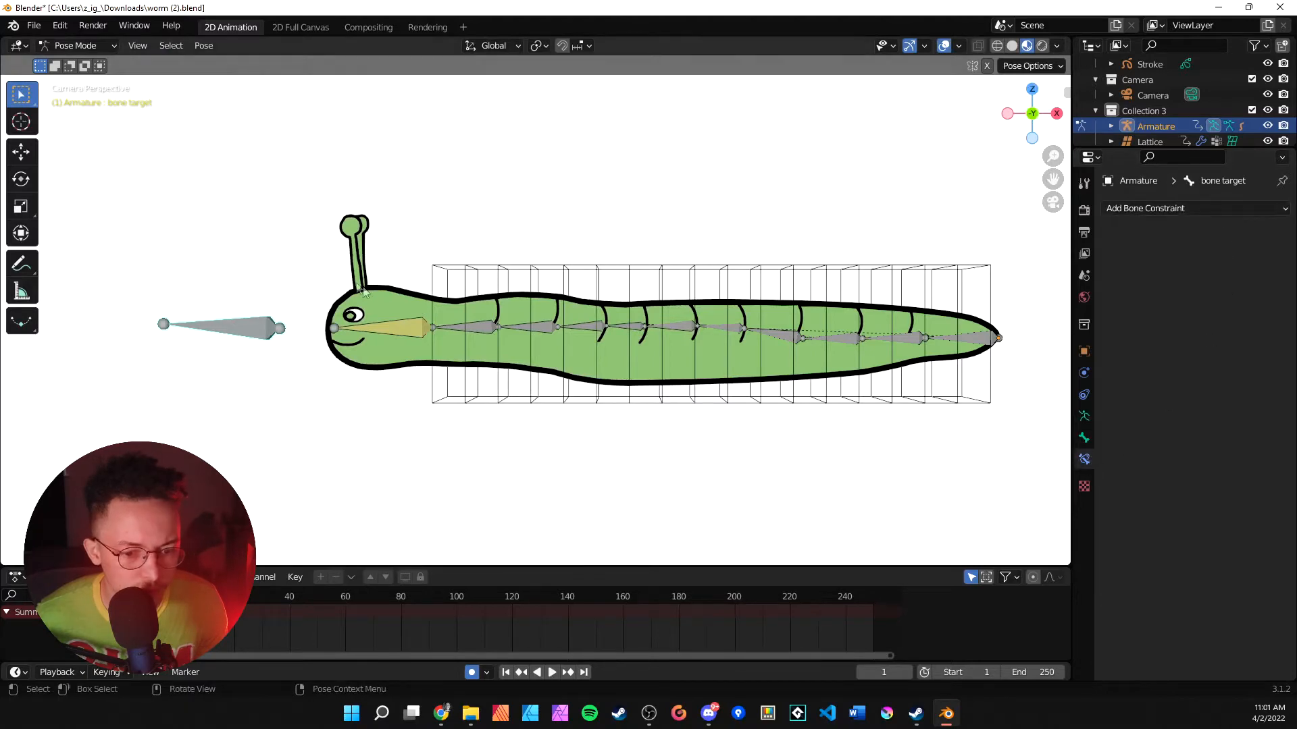
{"action": "left_click", "coordinate": [528, 340]}
{"action": "left_click", "coordinate": [74, 45]}
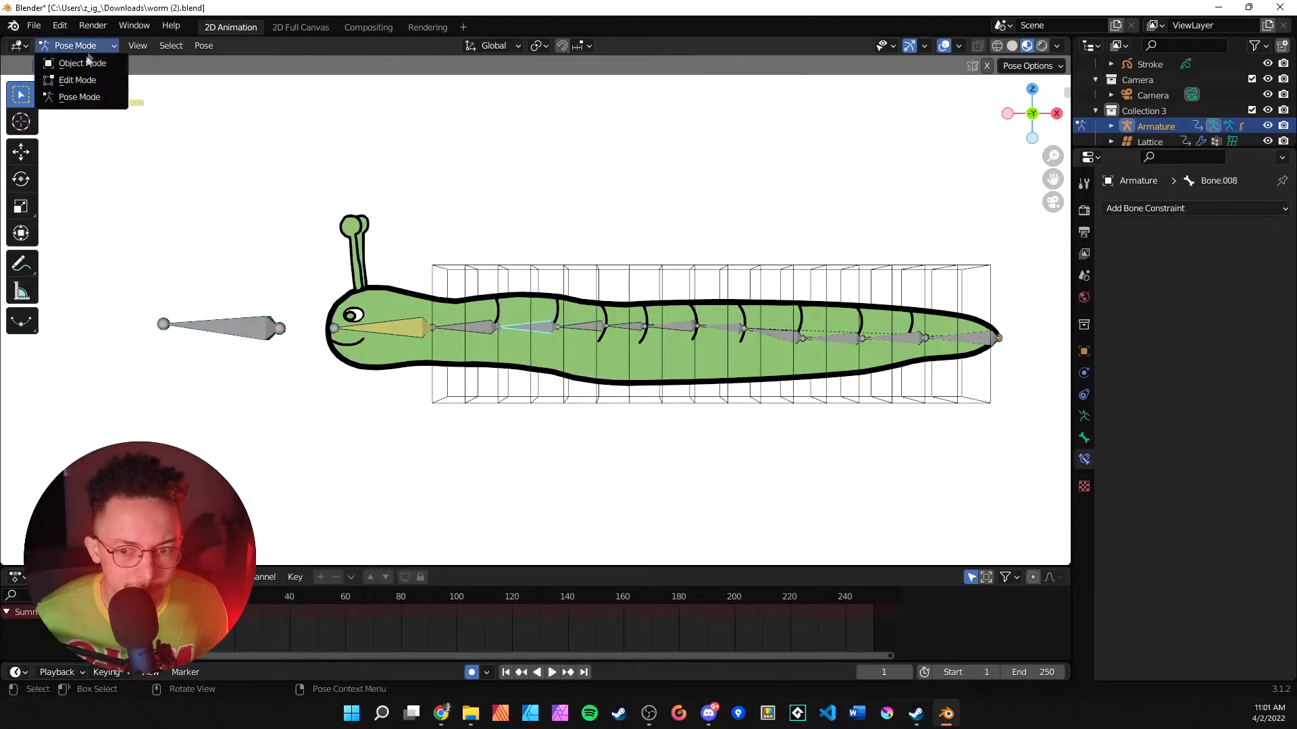
{"action": "left_click", "coordinate": [67, 78]}
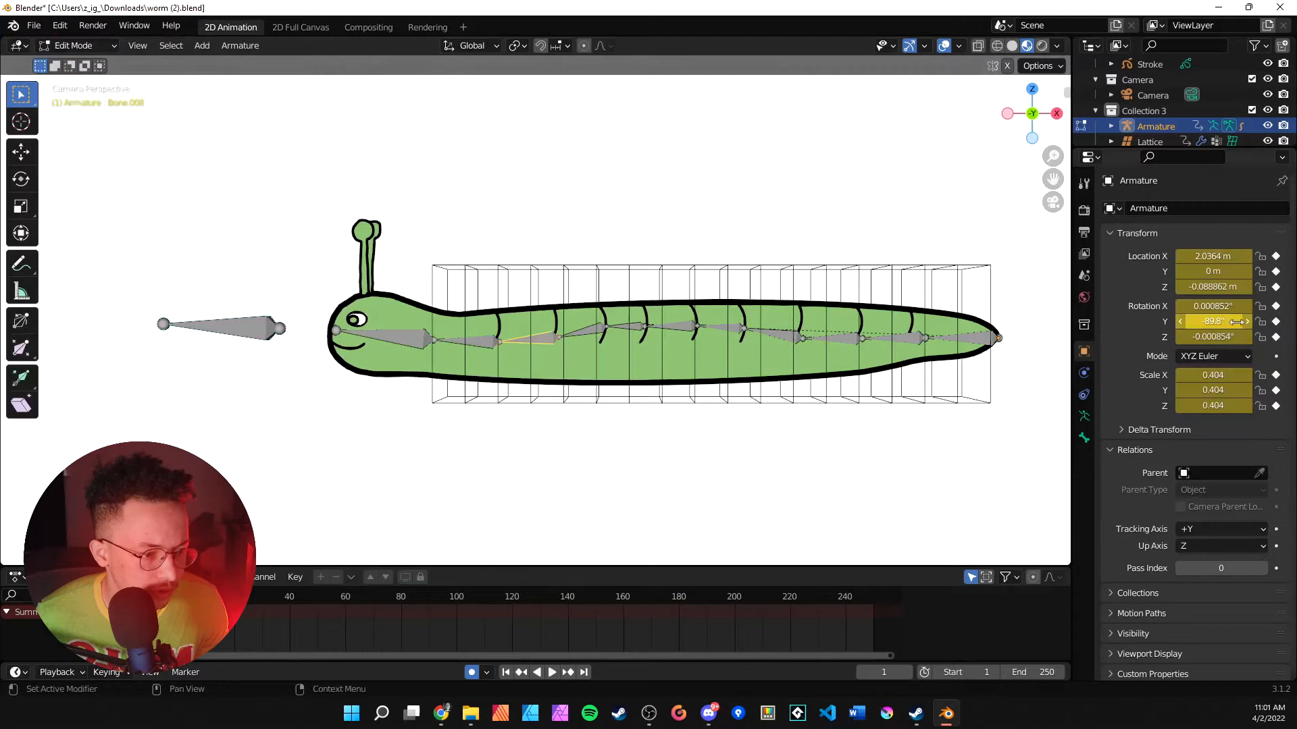
{"action": "left_click", "coordinate": [1084, 395]}
{"action": "left_click", "coordinate": [1082, 416]}
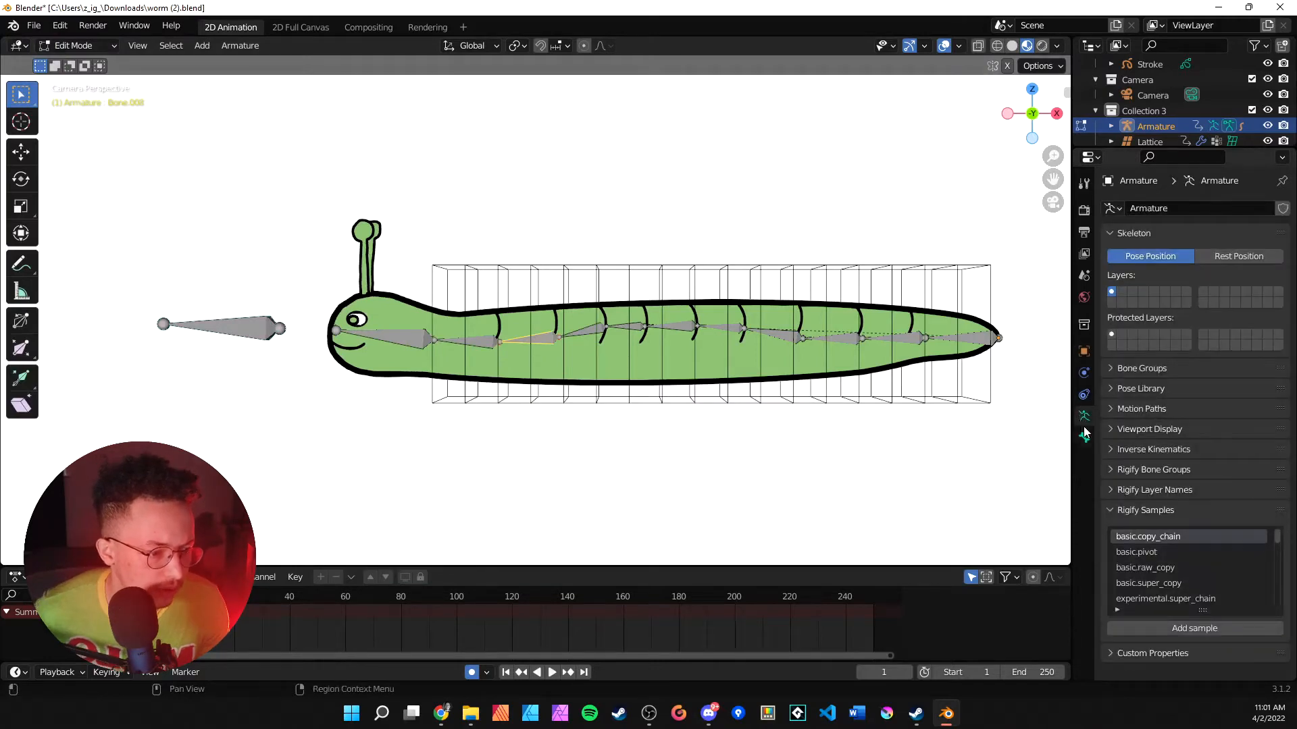
{"action": "left_click", "coordinate": [1084, 435]}
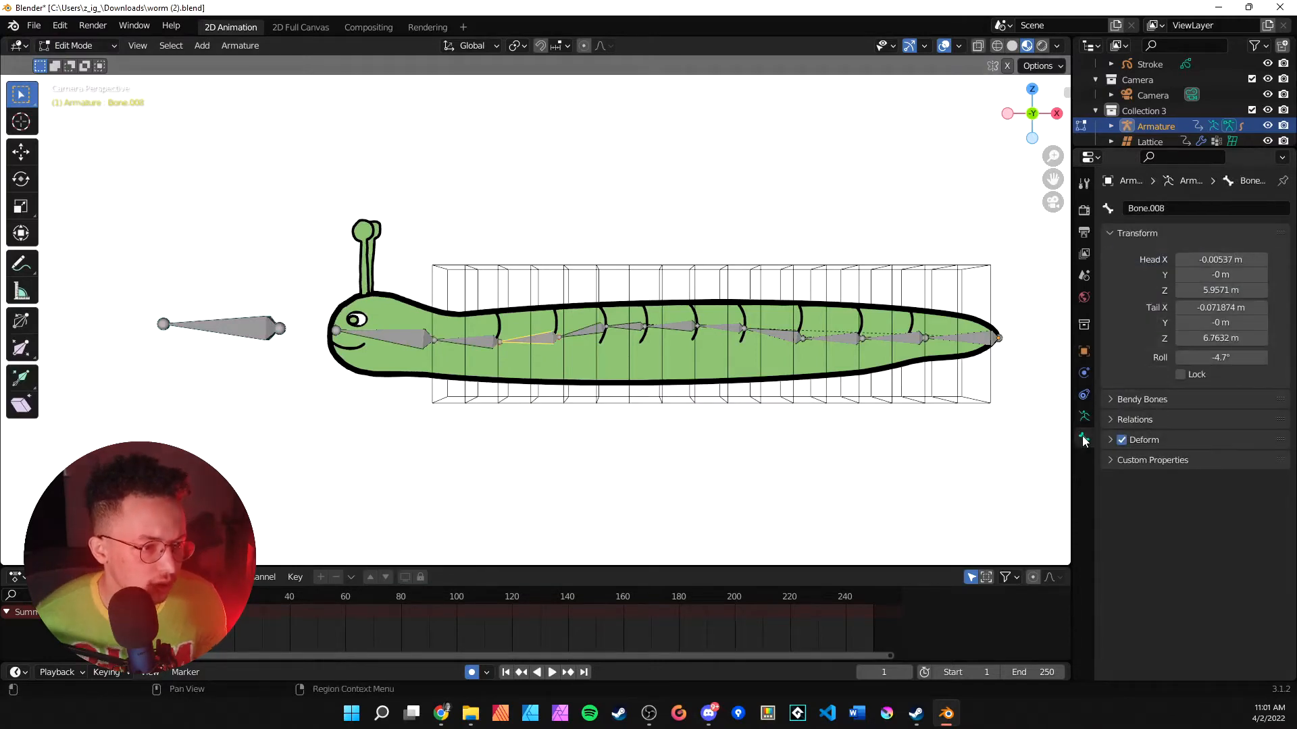
{"action": "left_click", "coordinate": [1083, 395]}
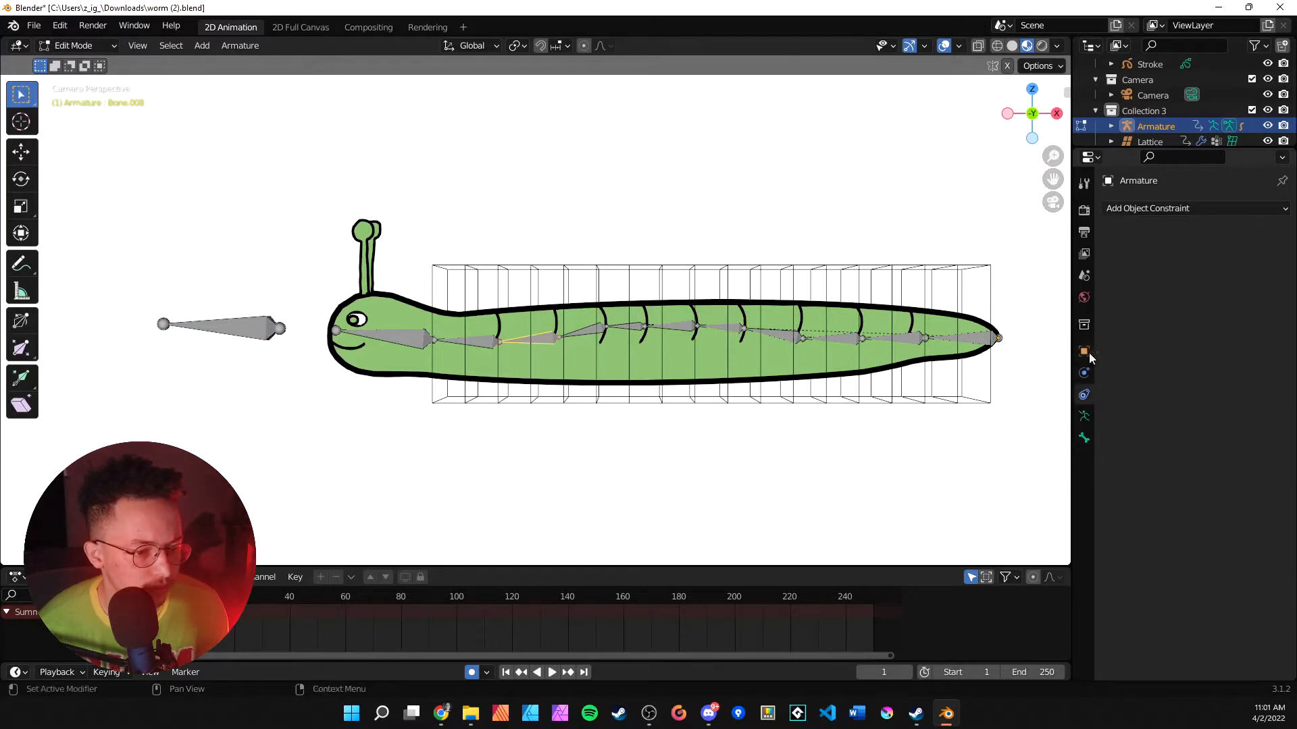
{"action": "left_click", "coordinate": [70, 46]}
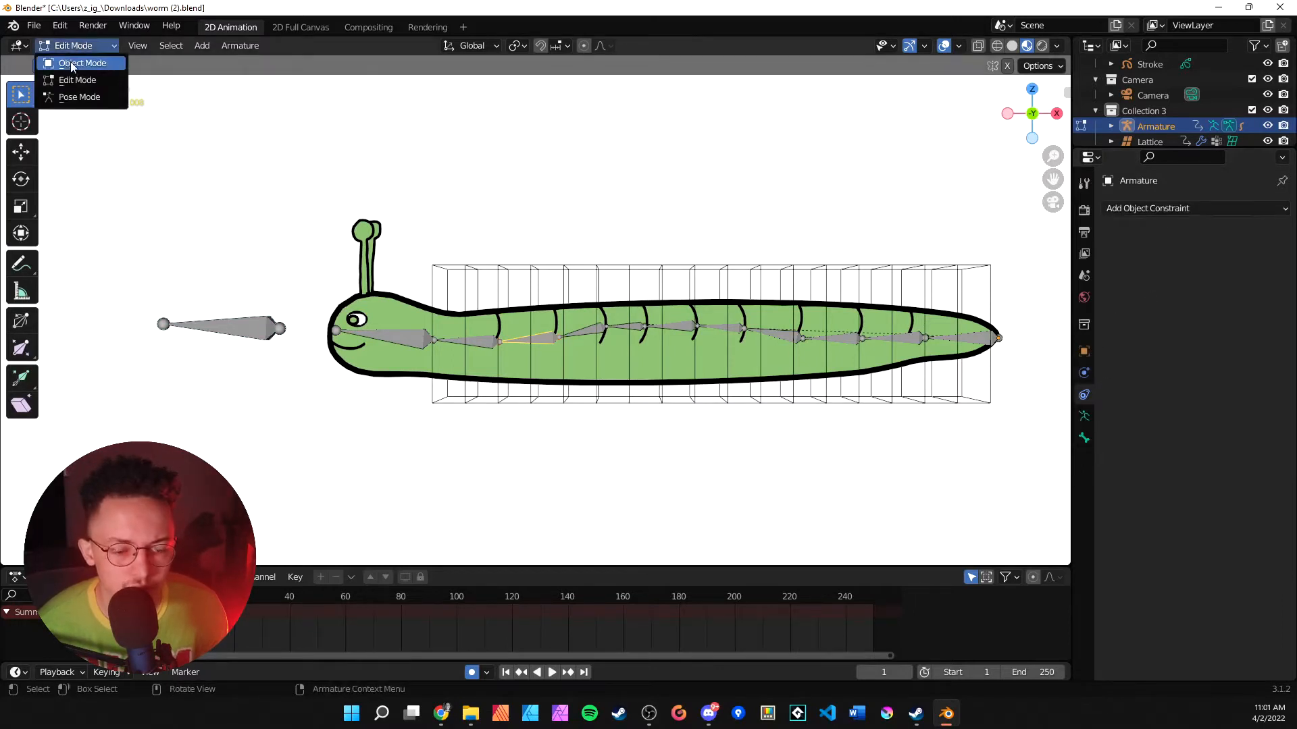
{"action": "left_click", "coordinate": [103, 54]}
{"action": "left_click", "coordinate": [96, 27]}
{"action": "left_click", "coordinate": [61, 44]}
{"action": "left_click", "coordinate": [60, 44]}
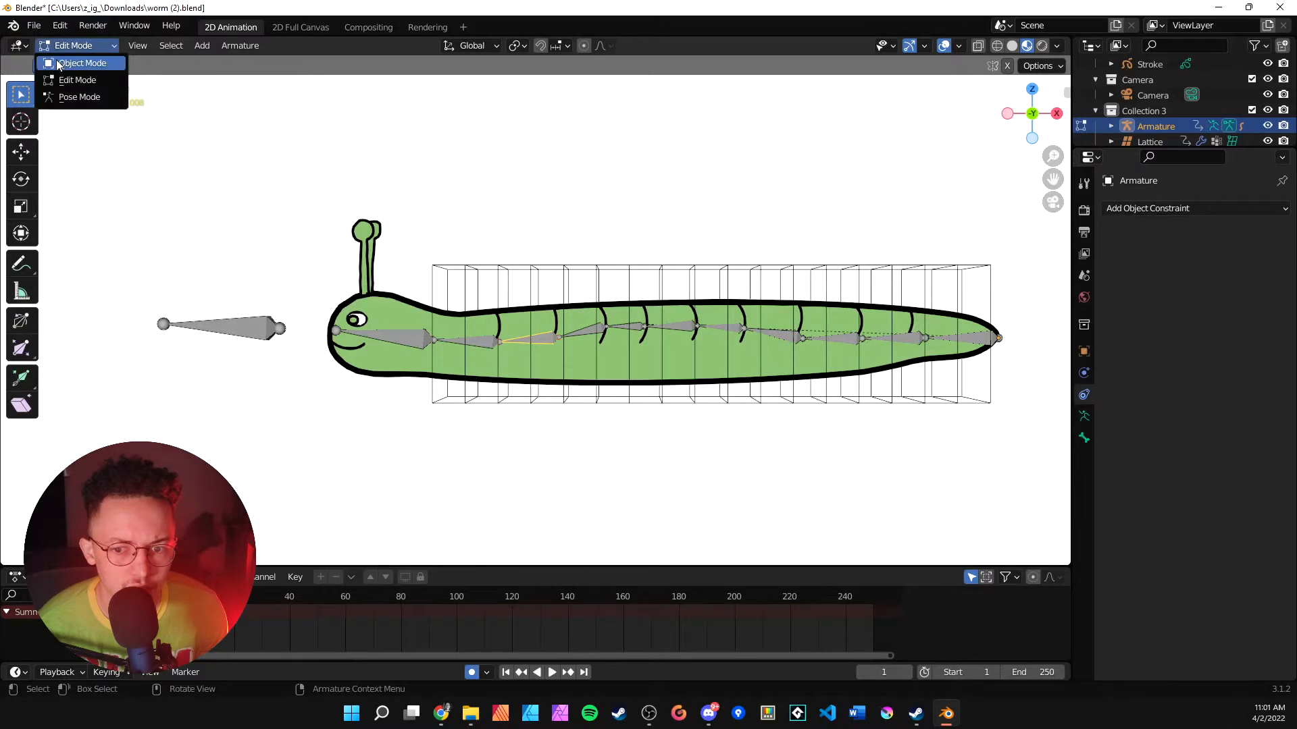
{"action": "left_click", "coordinate": [73, 62]}
{"action": "left_click", "coordinate": [96, 49]}
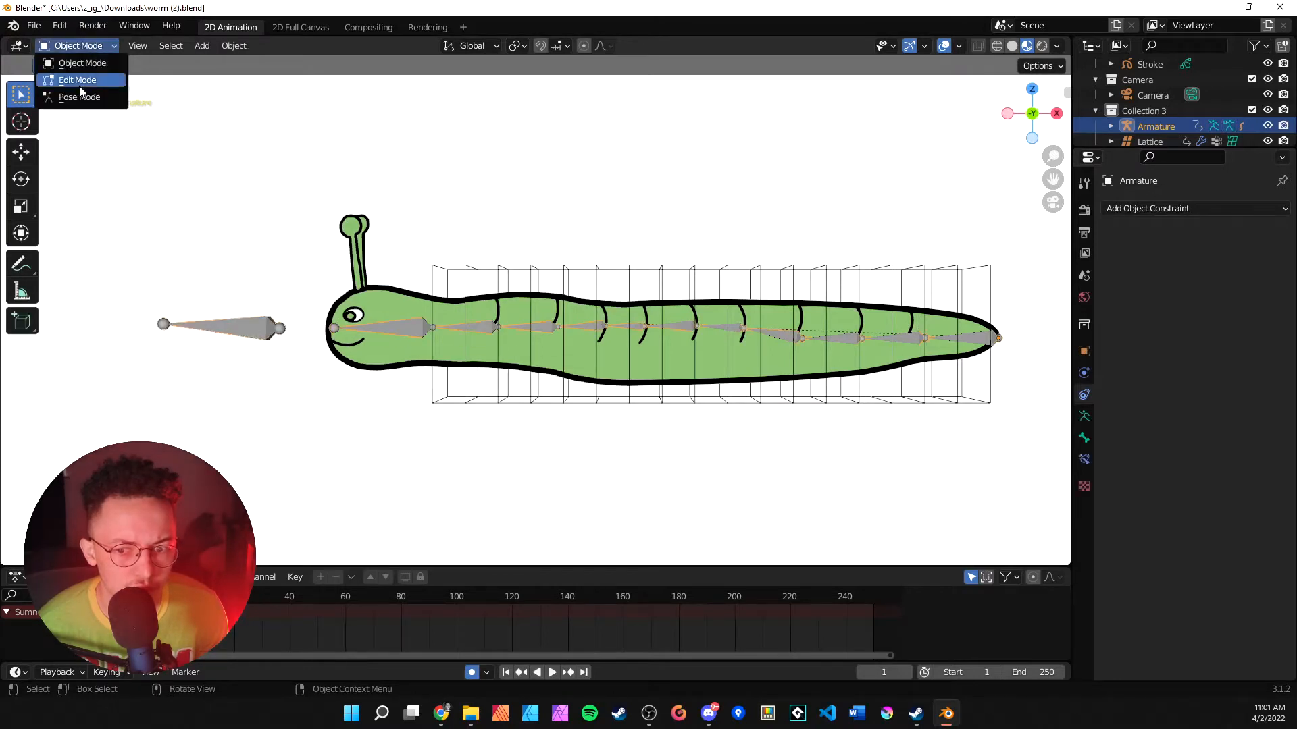
{"action": "left_click", "coordinate": [89, 83]}
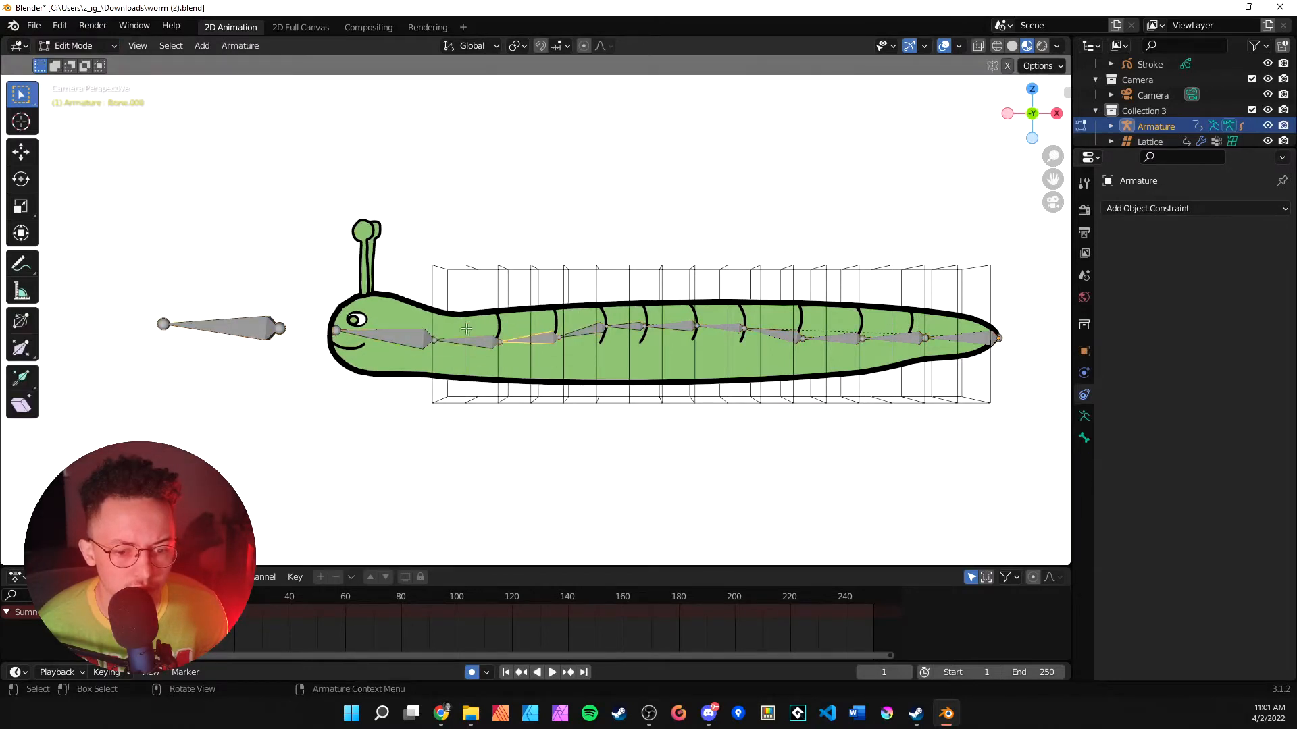
- Return to Pose Mode and set the chain length of the head bone's IK constraint to 10
{"action": "left_click", "coordinate": [96, 46]}
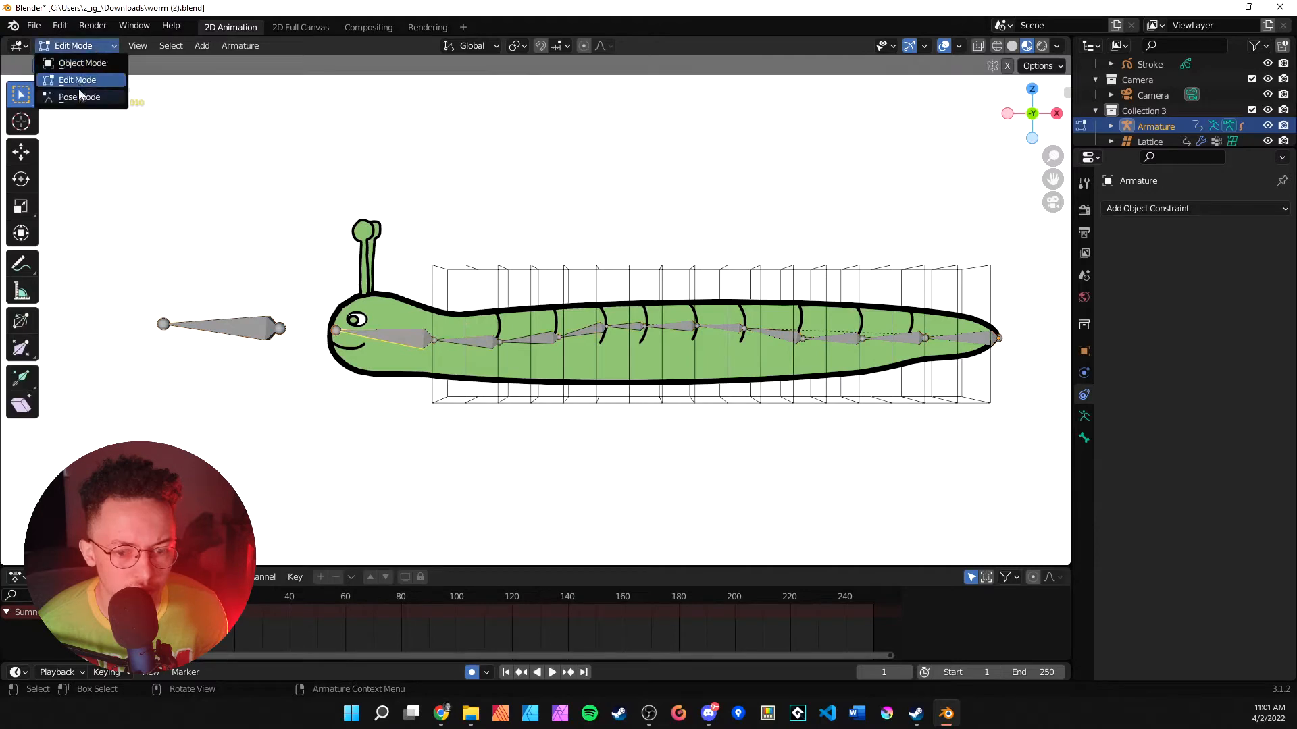
{"action": "left_click", "coordinate": [87, 99]}
{"action": "left_click", "coordinate": [1084, 416]}
{"action": "left_click", "coordinate": [1085, 373]}
{"action": "left_click", "coordinate": [1082, 397]}
{"action": "left_click", "coordinate": [1085, 437]}
{"action": "left_click", "coordinate": [1084, 418]}
{"action": "left_click", "coordinate": [1082, 461]}
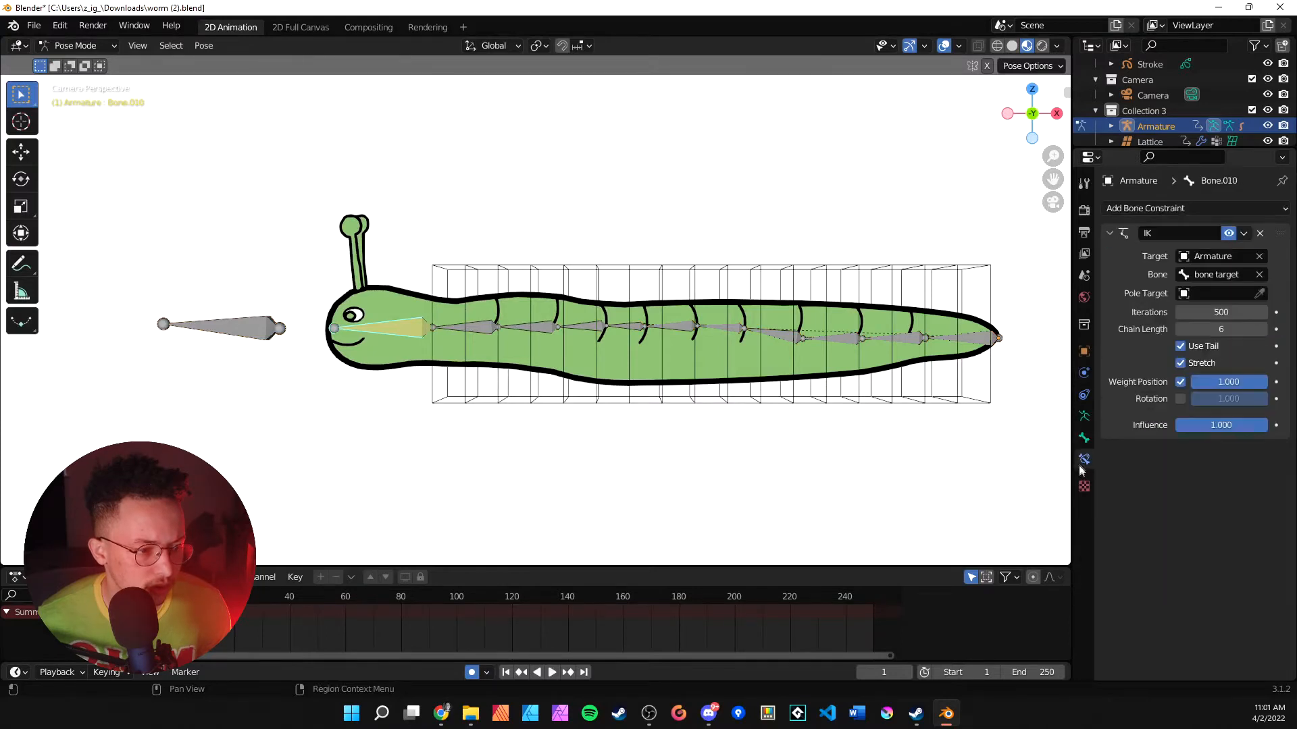
{"action": "left_click_drag", "start_coordinate": [1224, 328], "coordinate": [1239, 329]}
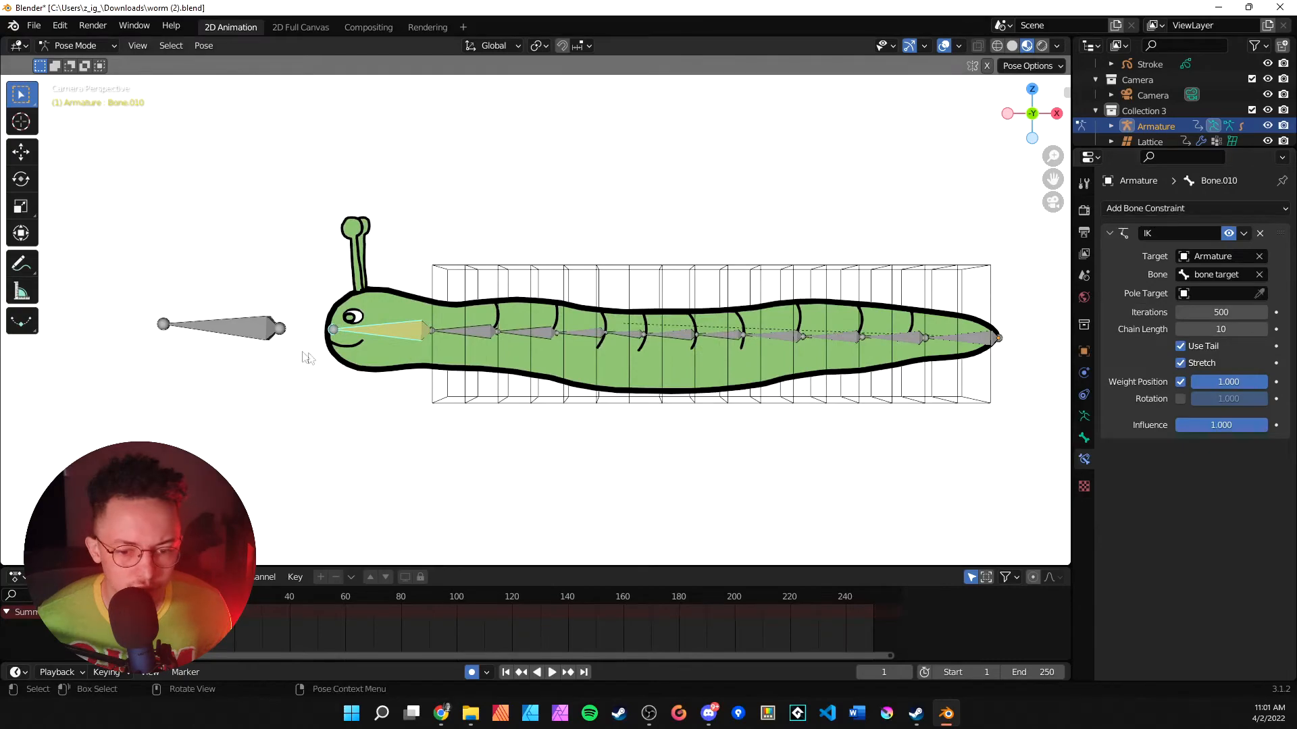
- Move the "bone target" bone toward the tail so the whole worm body arches upward
{"action": "left_click", "coordinate": [254, 333]}
{"action": "key", "text": "g"}
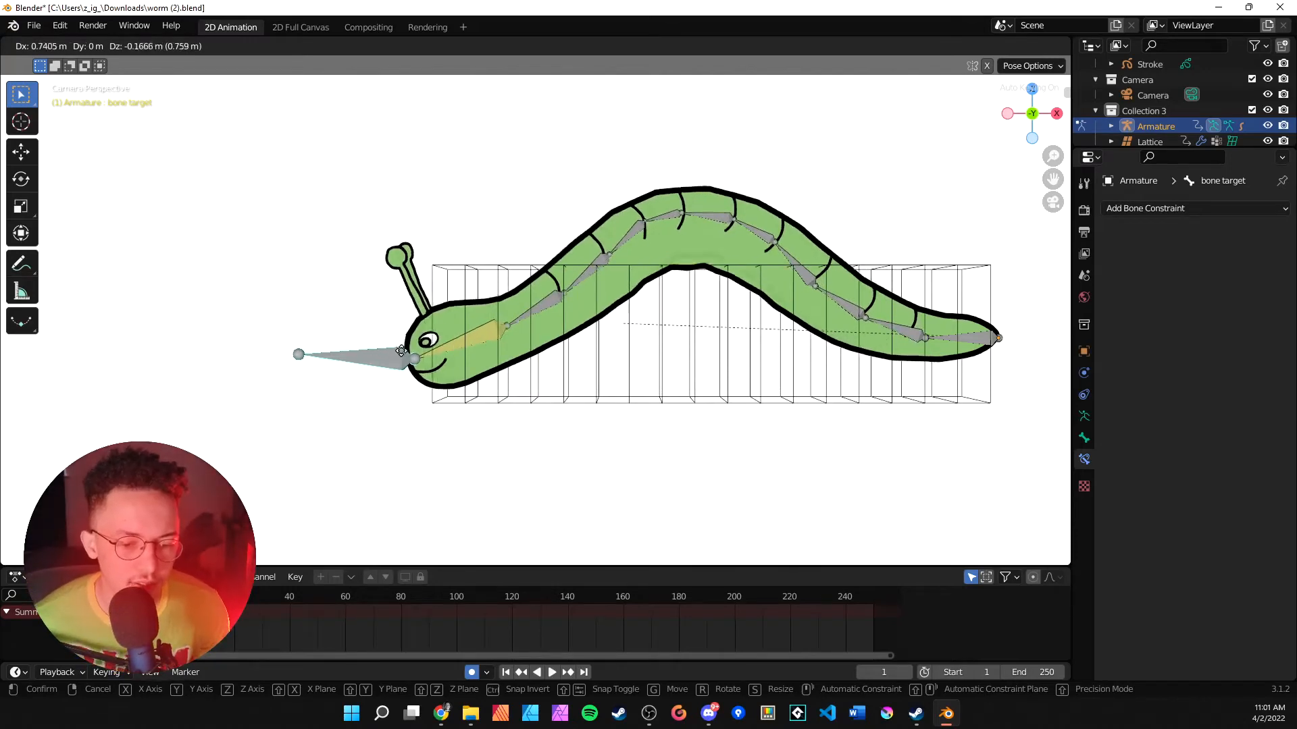
{"action": "left_click", "coordinate": [508, 371]}
- Try rotating the head bone, cancel the rotation, and undo the target bone's move
{"action": "left_click", "coordinate": [590, 307]}
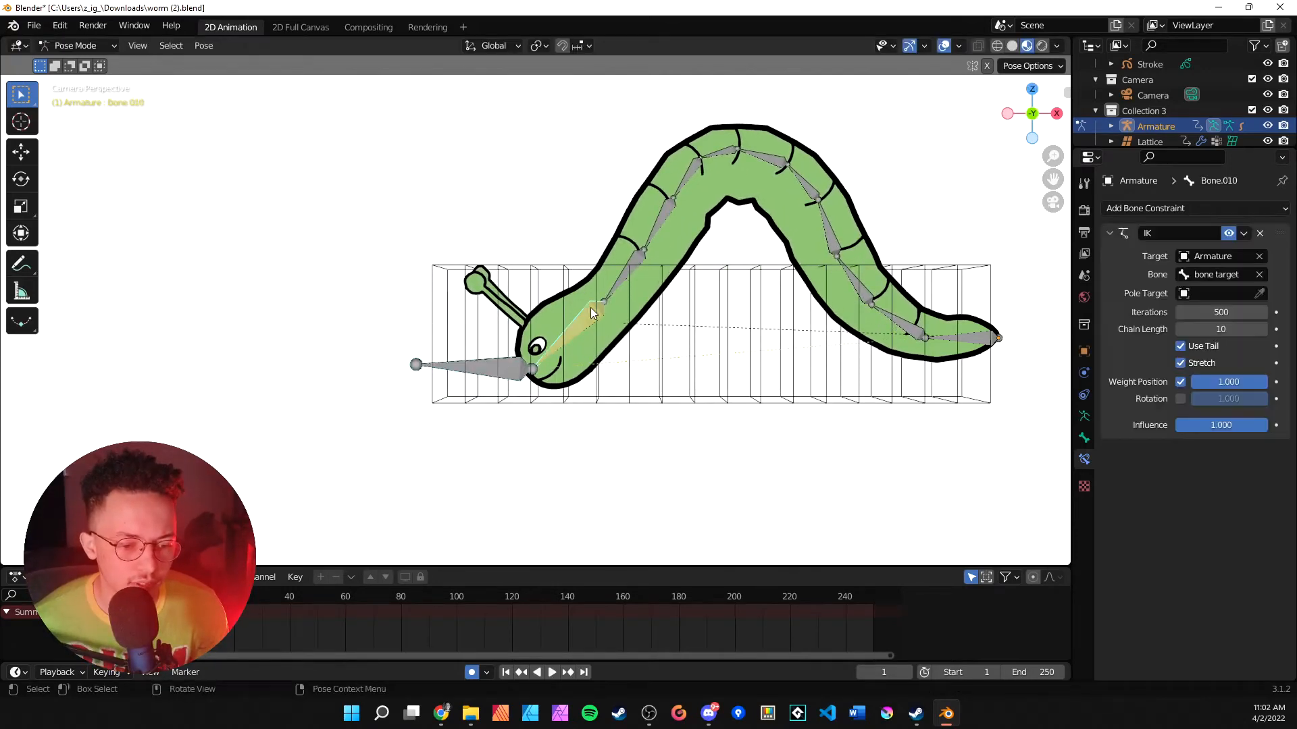
{"action": "key", "text": "r"}
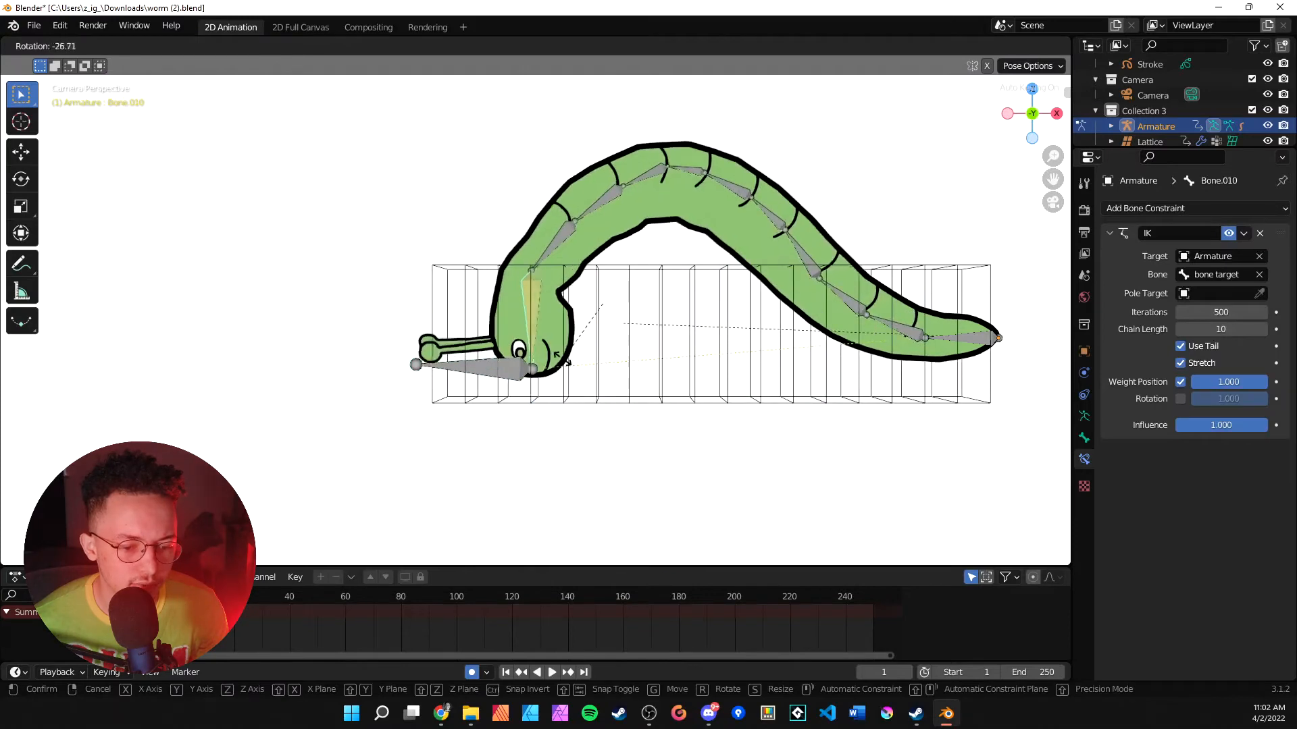
{"action": "right_click", "coordinate": [693, 429]}
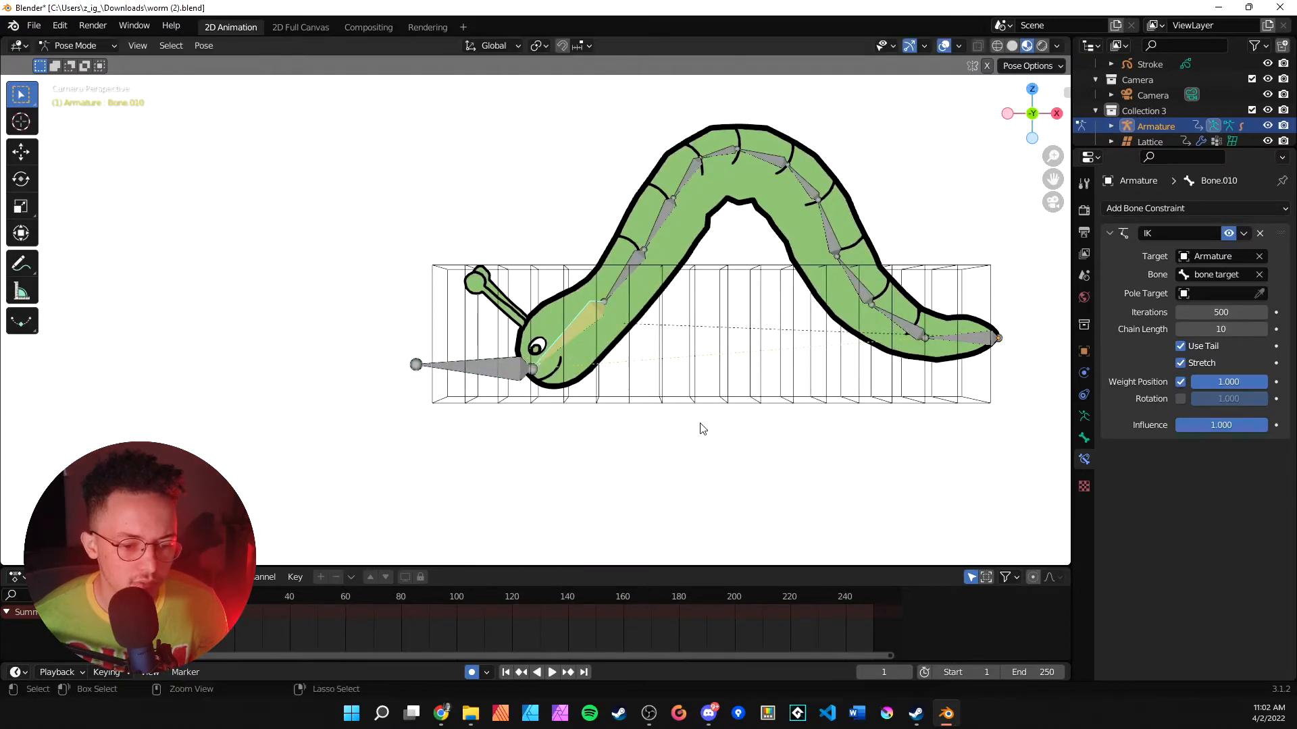
{"action": "key", "text": "ctrl+z"}
{"action": "key", "text": "ctrl+z"}
{"action": "left_click", "coordinate": [401, 331]}
{"action": "left_click", "coordinate": [476, 332]}
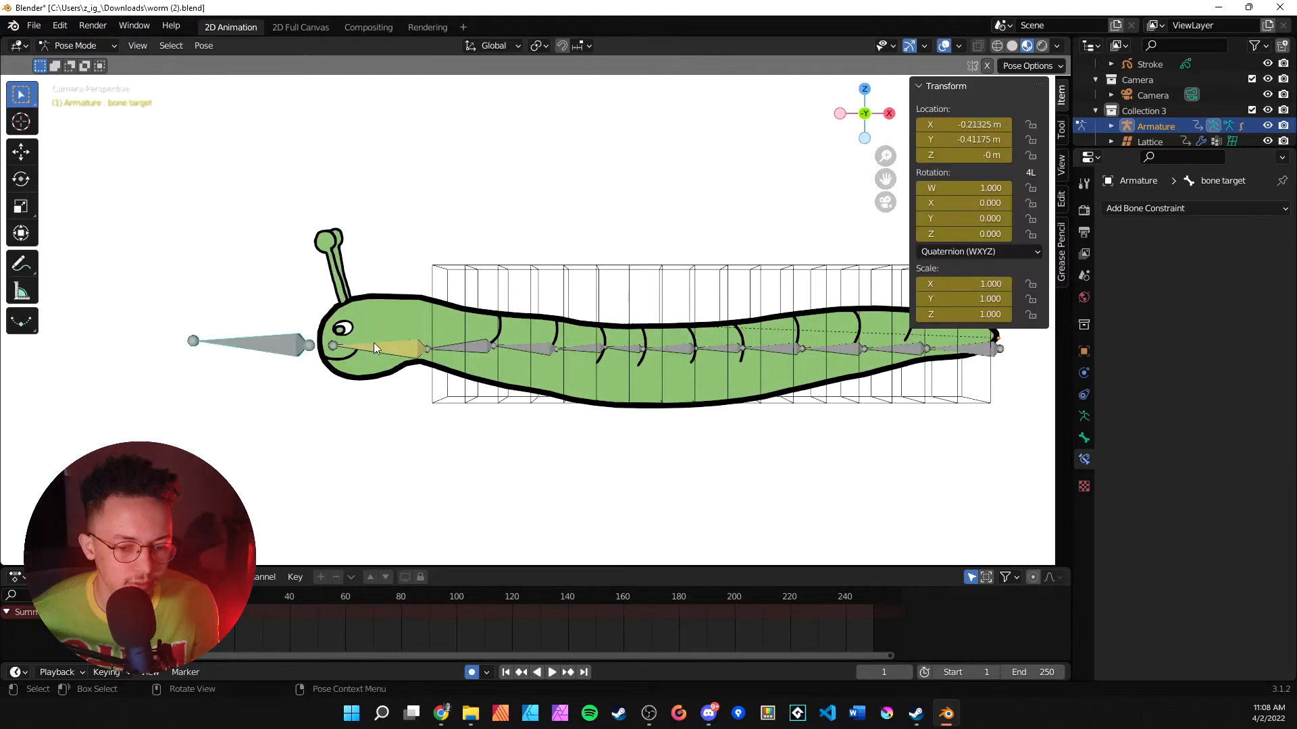
- Check the head bone's IK settings, move the "bone target" bone toward the tail to test the head's orientation, and undo the move
{"action": "left_click", "coordinate": [387, 348]}
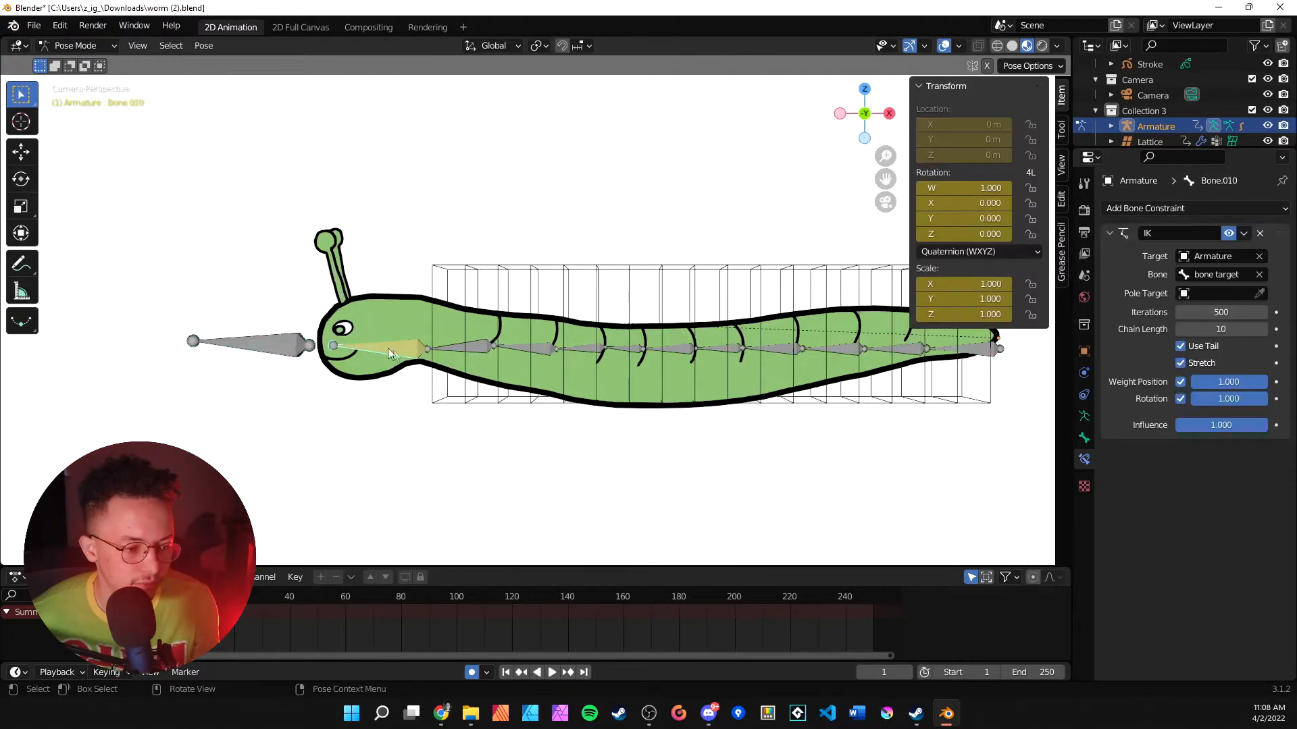
{"action": "left_click", "coordinate": [292, 353]}
{"action": "key", "text": "h"}
{"action": "key", "text": "ctrl+z"}
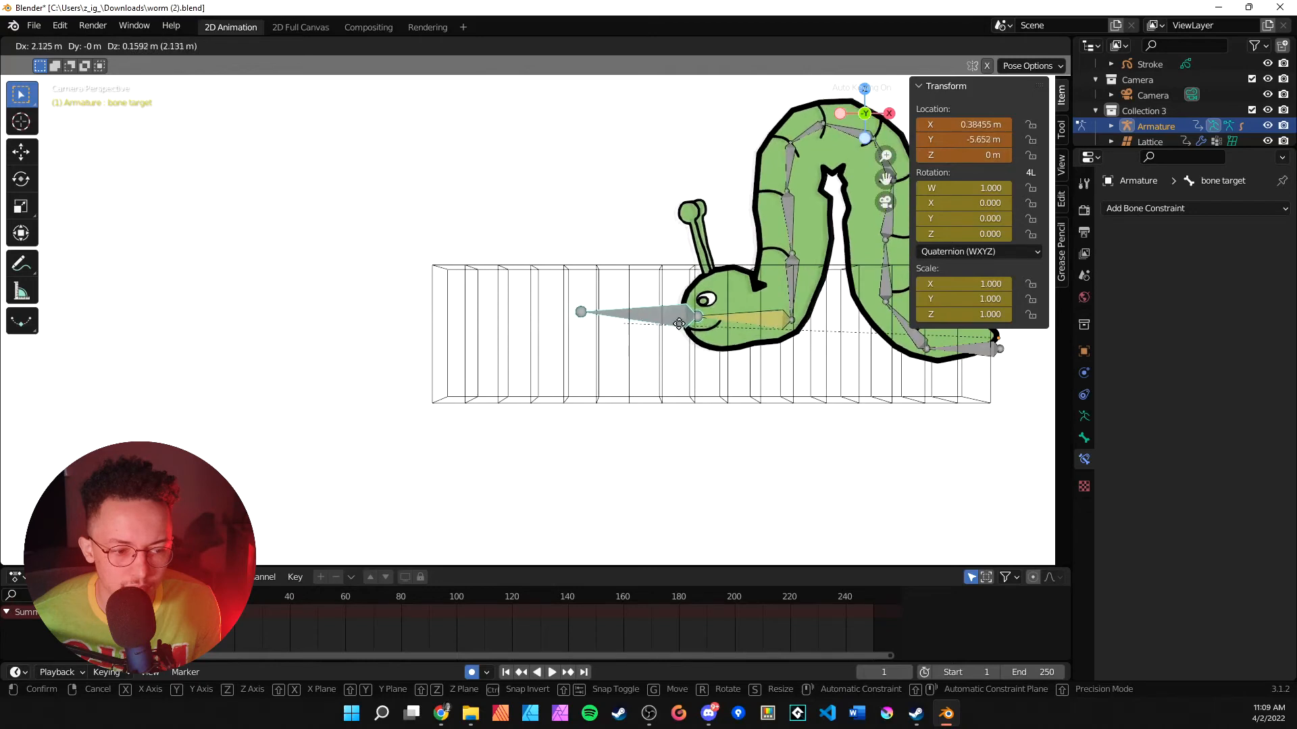
{"action": "left_click", "coordinate": [678, 323]}
{"action": "key", "text": "ctrl+z"}
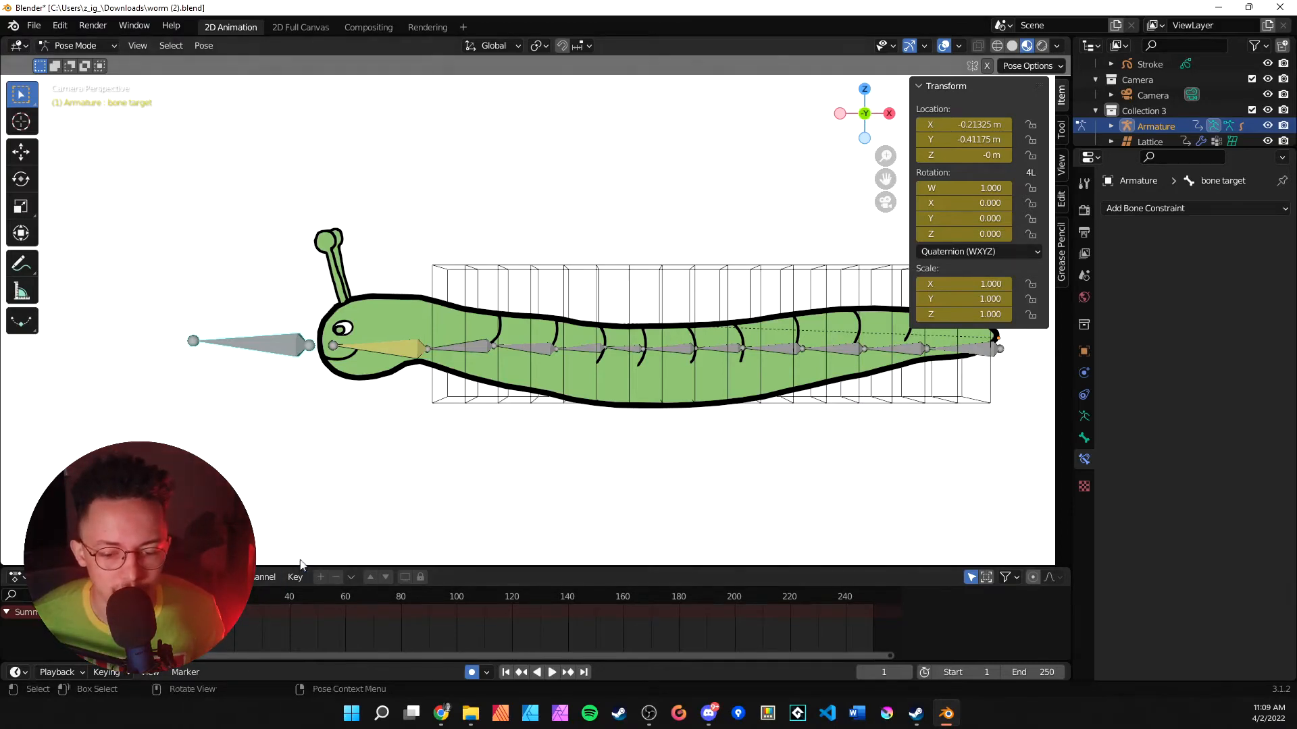
- Insert a Location, Rotation, Scale & Custom Properties keyframe for all bones at frame 1 and switch the enlarged animation editor to Dope Sheet mode
{"action": "left_click_drag", "start_coordinate": [297, 565], "coordinate": [298, 418]}
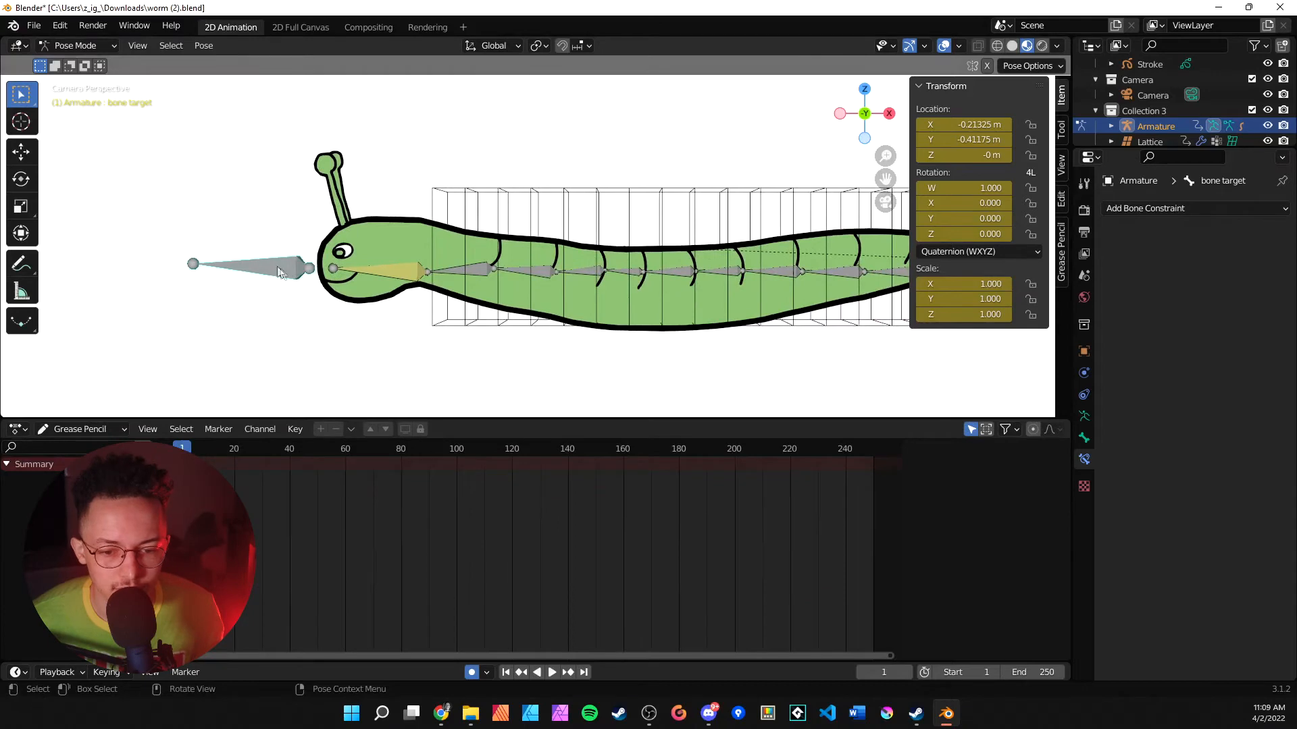
{"action": "key", "text": "i"}
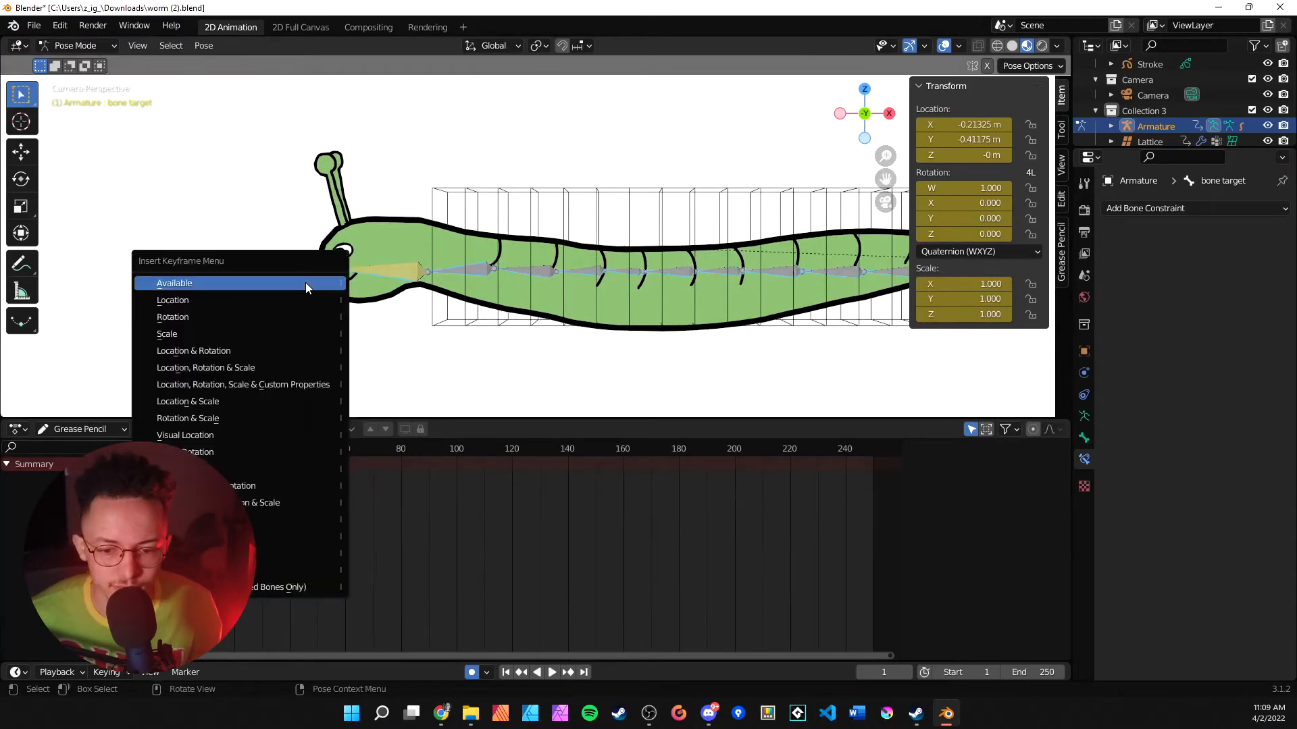
{"action": "left_click", "coordinate": [310, 384]}
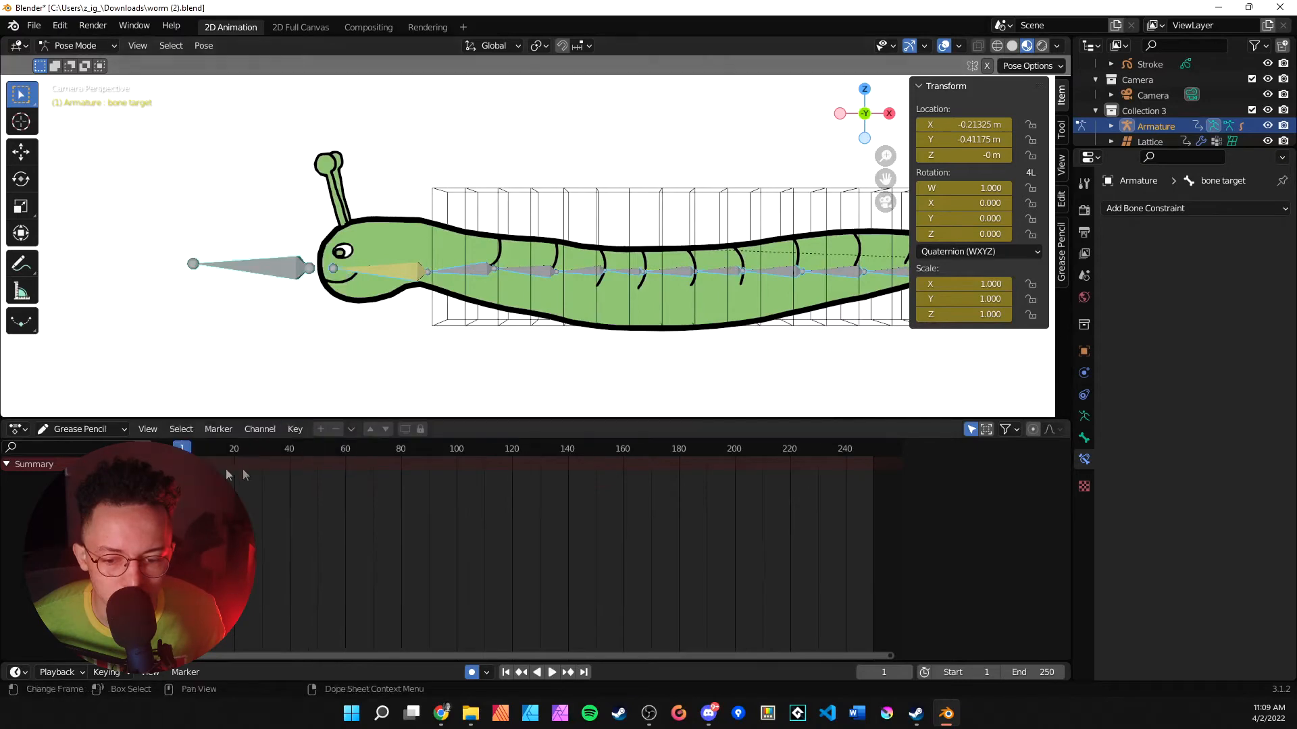
{"action": "left_click", "coordinate": [99, 432]}
{"action": "left_click", "coordinate": [74, 443]}
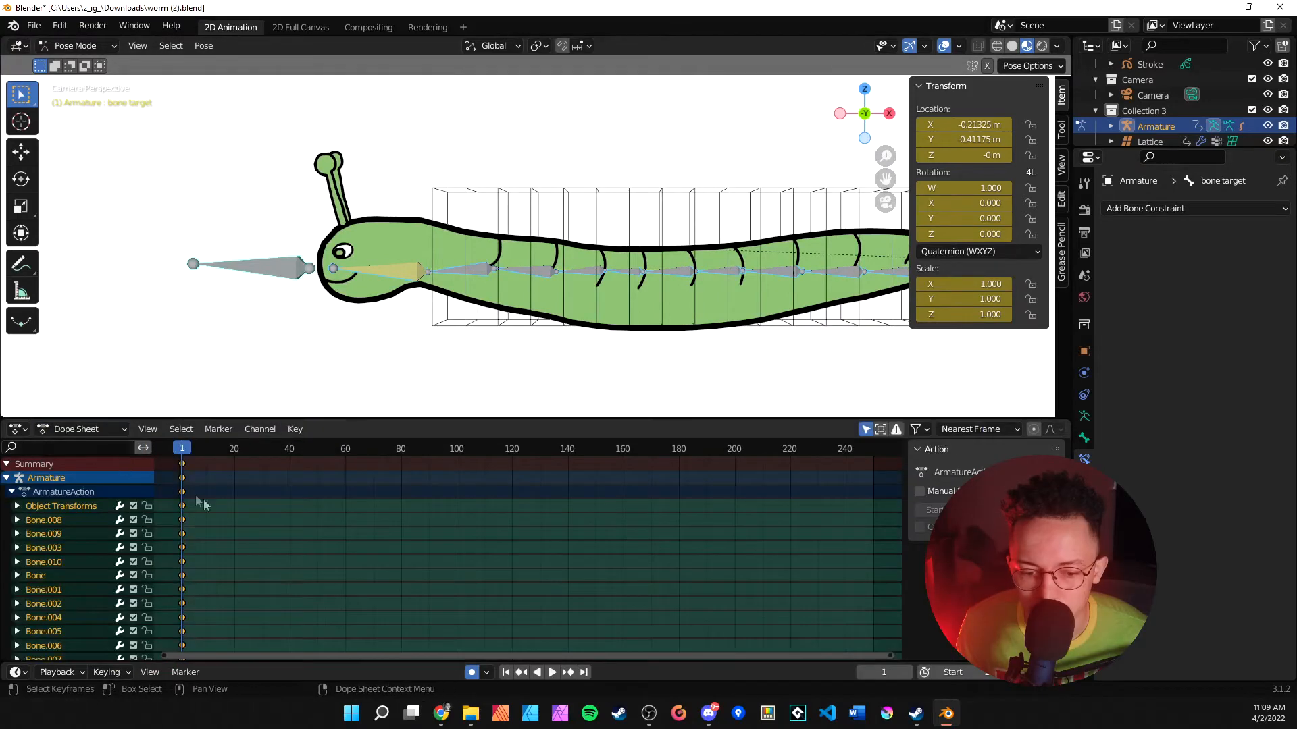
- Select the "bone target" bone and, at frame 20, move it toward the tail to auto-keyframe the worm's high arch
{"action": "scroll", "coordinate": [383, 196], "scroll_direction": "down", "scroll_amount": 5}
{"action": "scroll", "coordinate": [393, 208], "scroll_direction": "up", "scroll_amount": 4}
{"action": "middle_click_drag", "start_coordinate": [510, 313], "coordinate": [395, 326], "text": "shift"}
{"action": "left_click", "coordinate": [229, 279]}
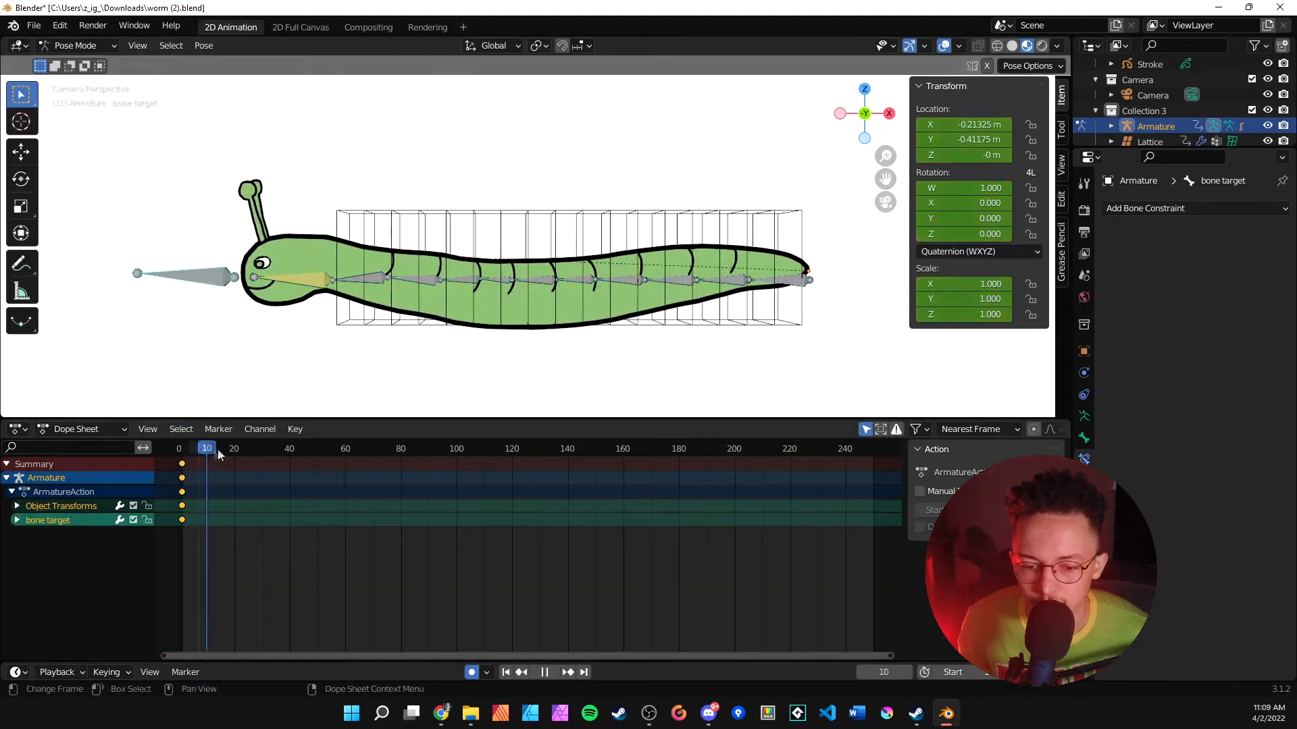
{"action": "key", "text": "g"}
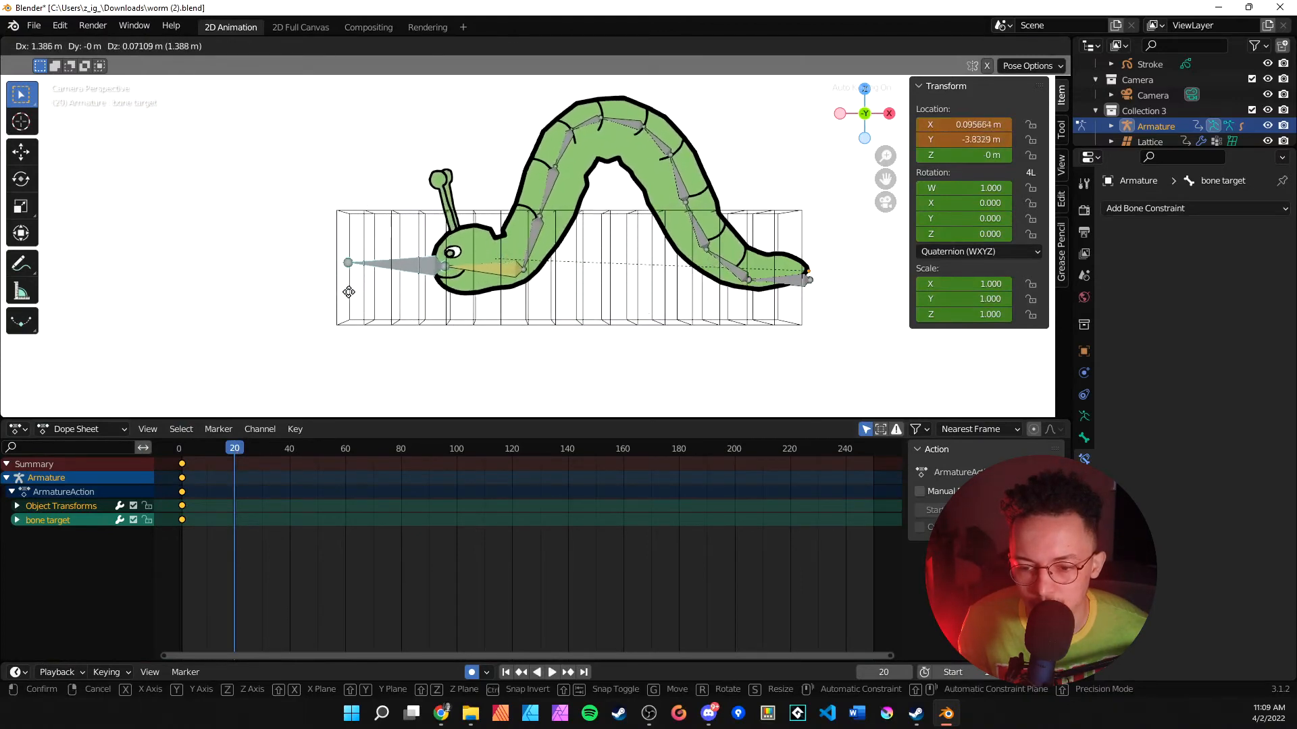
{"action": "left_click", "coordinate": [388, 299]}
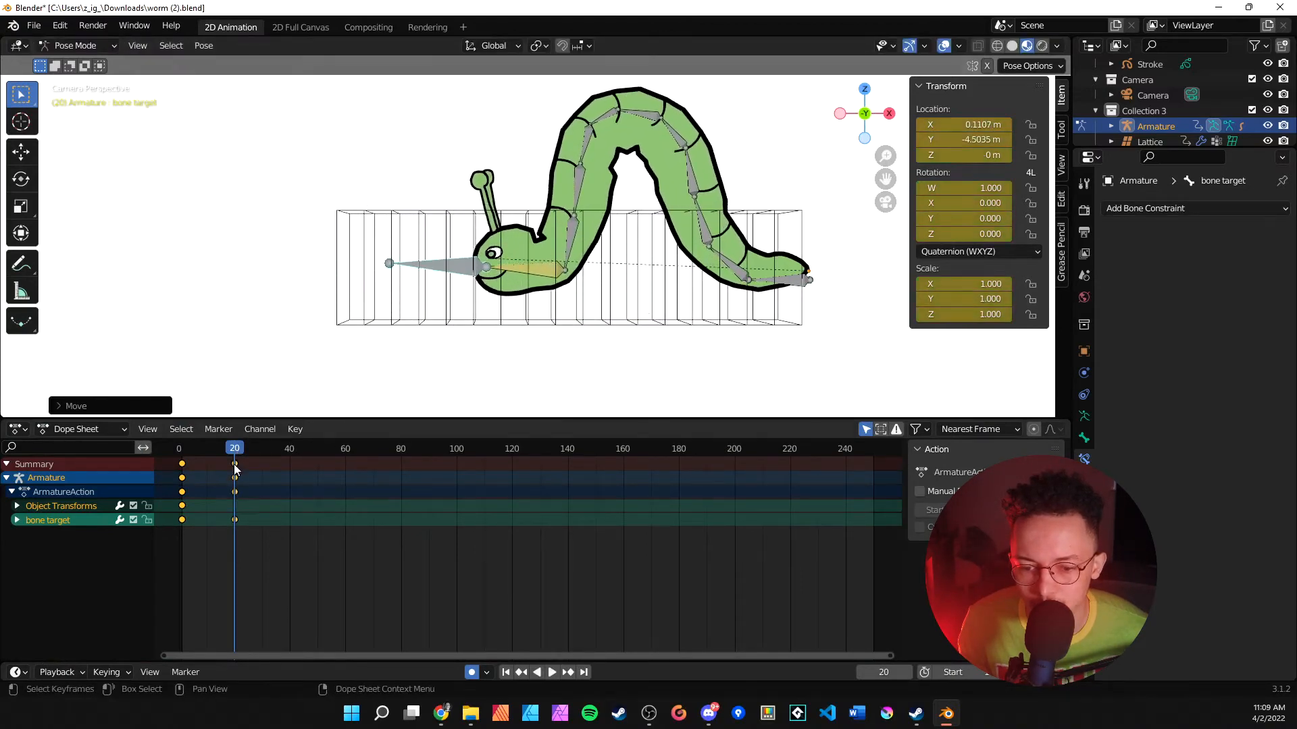
- Duplicate the arched-pose keyframes from frame 20 to about frame 28 so the worm holds the pose
{"action": "key", "text": "space"}
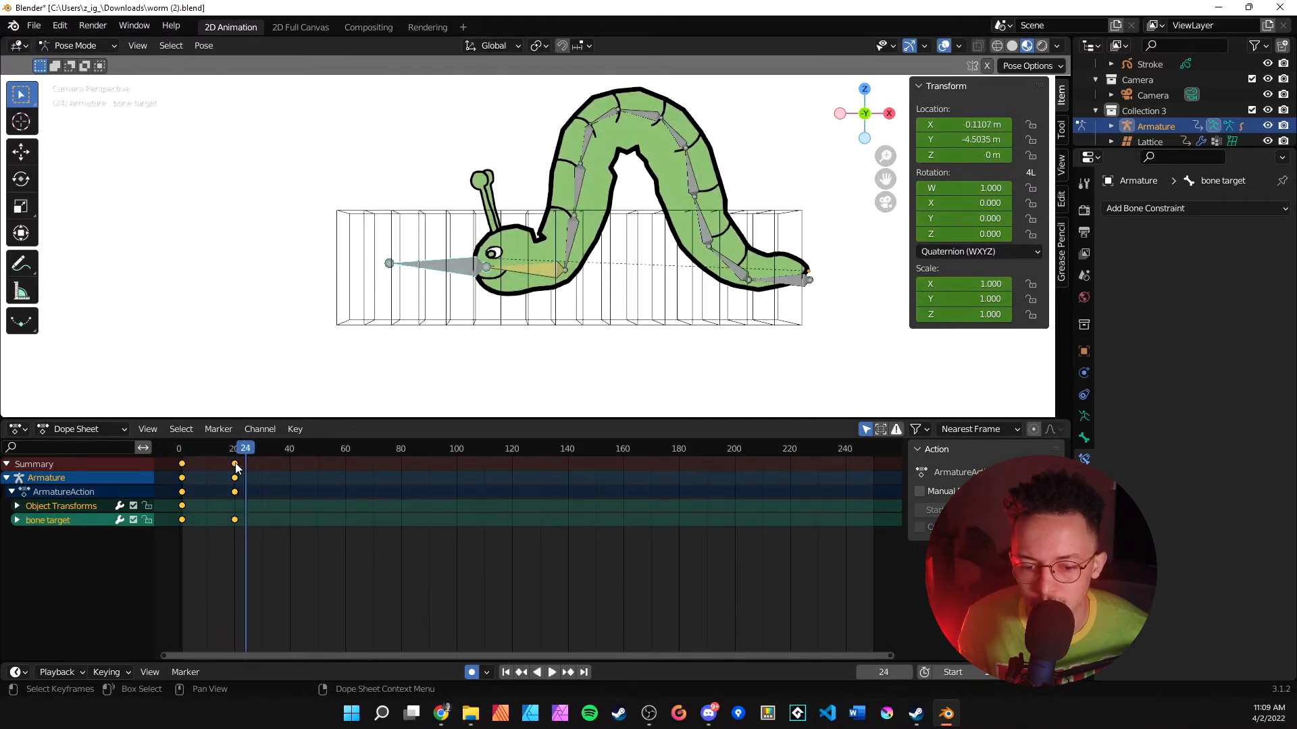
{"action": "left_click_drag", "start_coordinate": [236, 468], "coordinate": [264, 466]}
{"action": "key", "text": "Escape"}
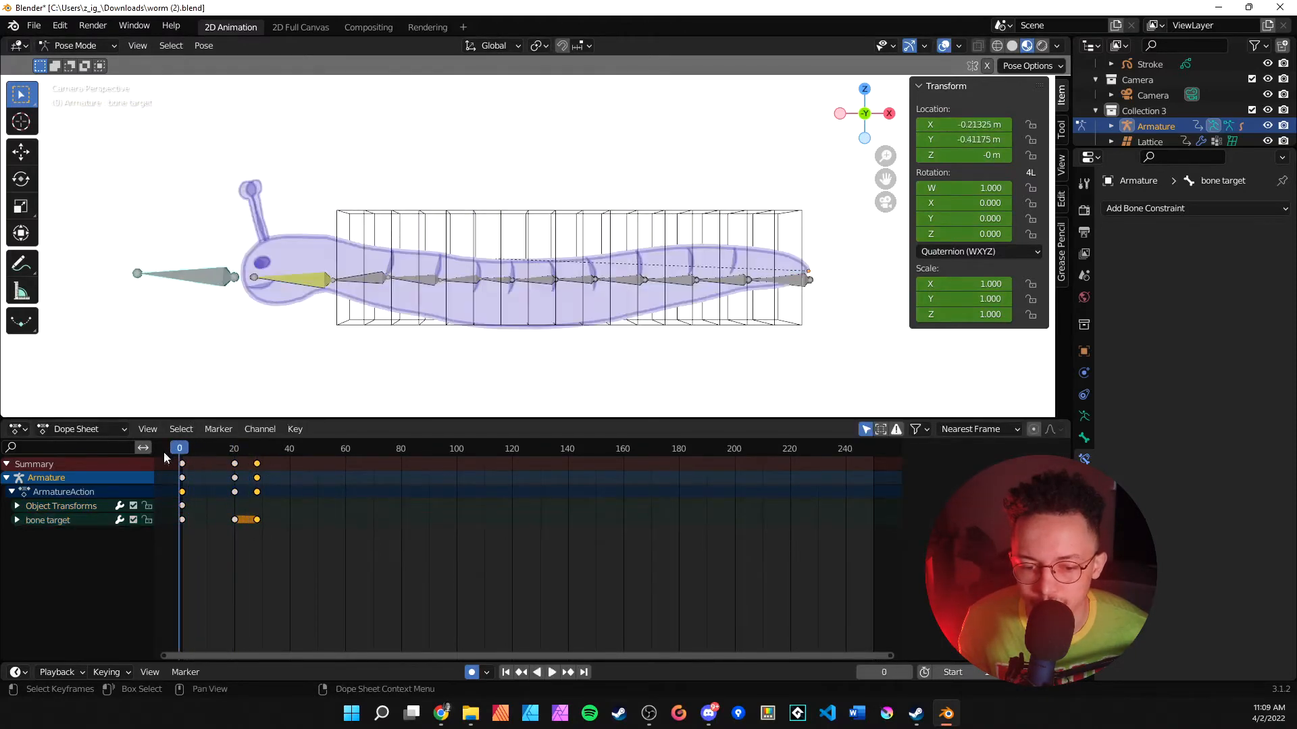
- Select all the keyframes, duplicate them 35 frames further along the timeline, and play the animation to check the timing
{"action": "left_click_drag", "start_coordinate": [298, 536], "coordinate": [142, 466]}
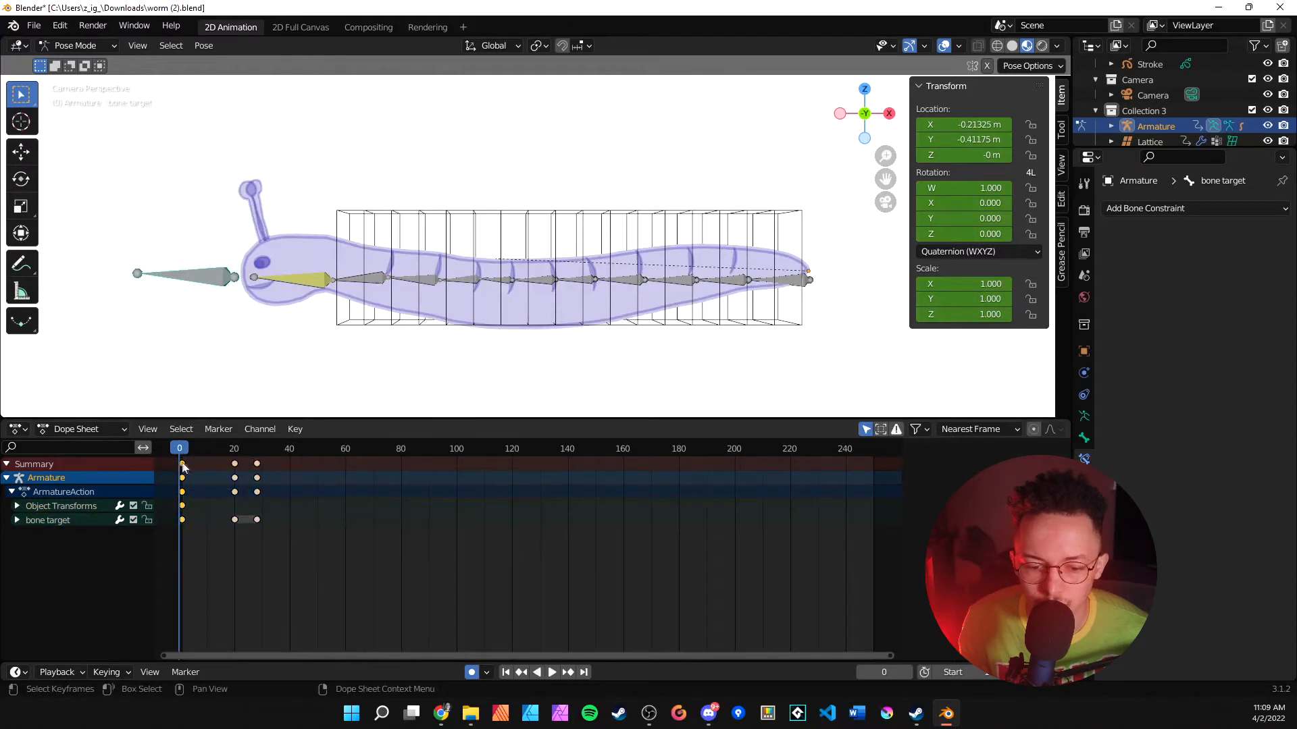
{"action": "left_click_drag", "start_coordinate": [352, 551], "coordinate": [150, 446]}
{"action": "key", "text": "shift+d"}
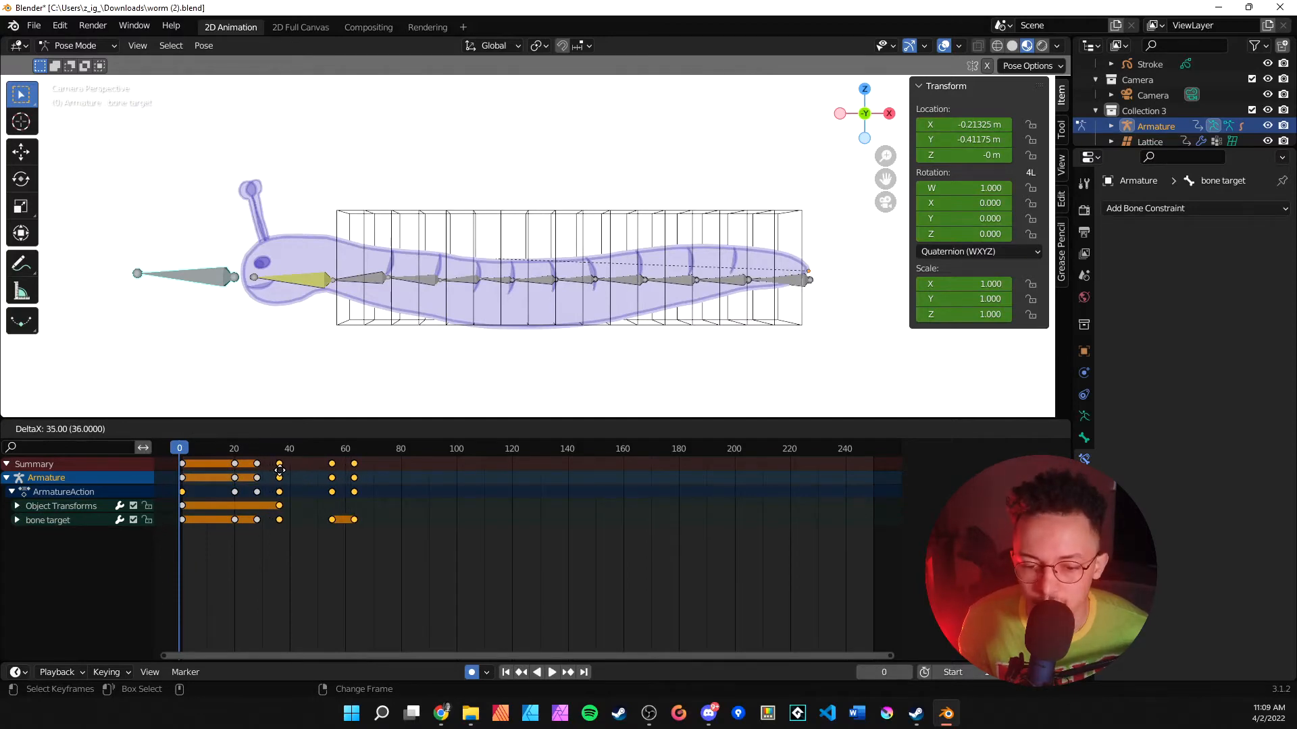
{"action": "left_click", "coordinate": [280, 470]}
{"action": "key", "text": "space"}
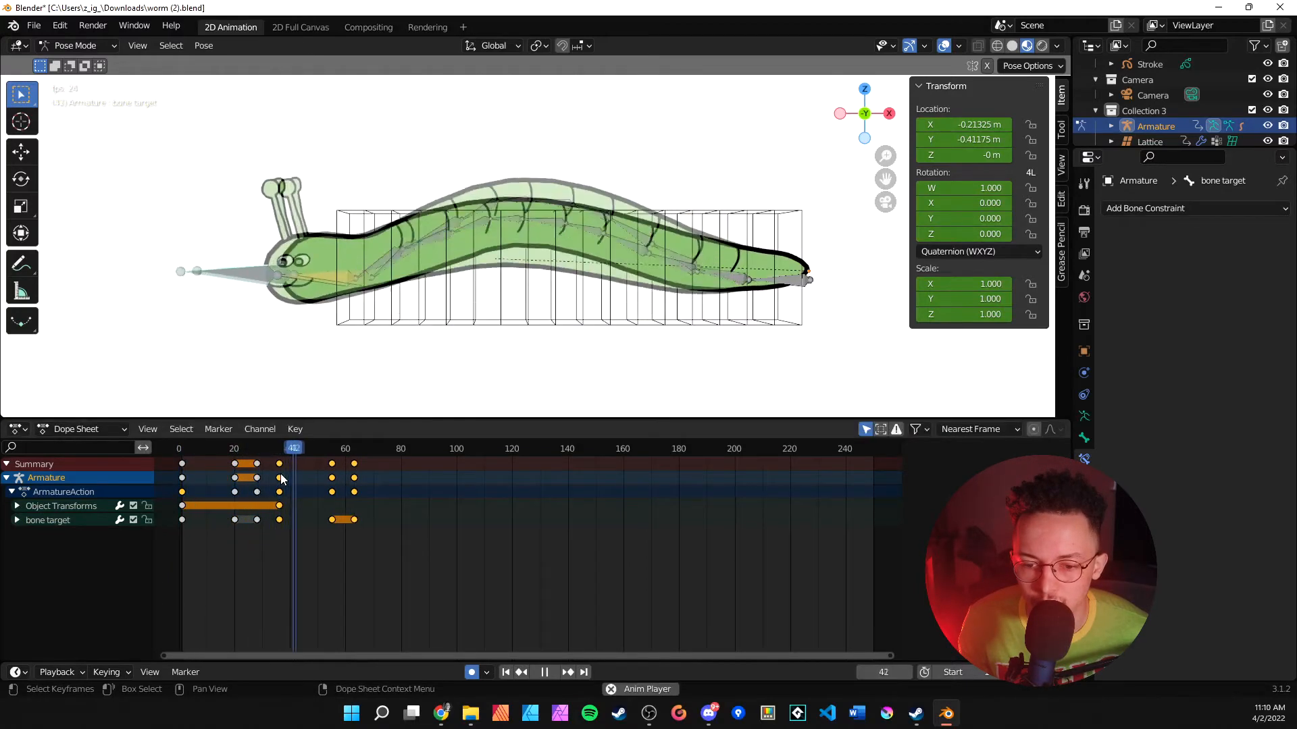
{"action": "key", "text": "space"}
- Shift the duplicated keyframes to start at about frame 47, and play the animation with its range ending at frame 75
{"action": "left_click_drag", "start_coordinate": [392, 557], "coordinate": [276, 449]}
{"action": "key", "text": "g"}
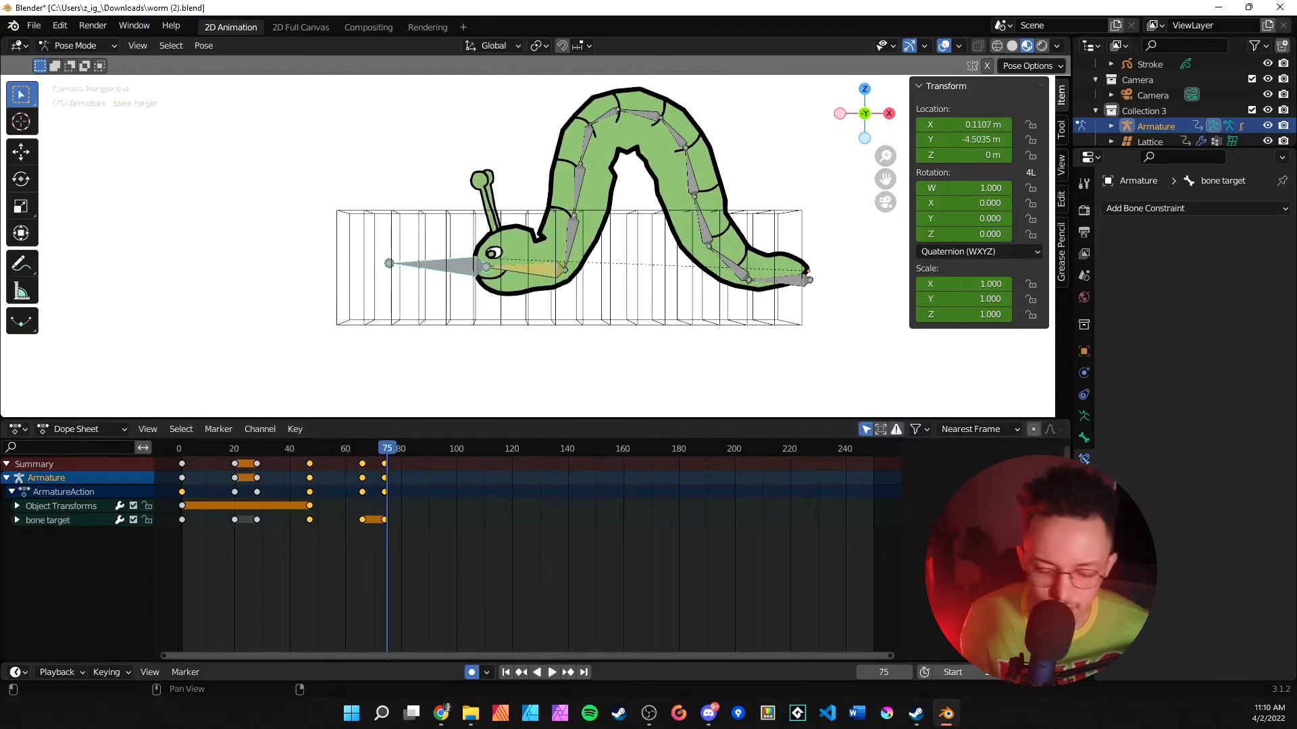
{"action": "key", "text": "space"}
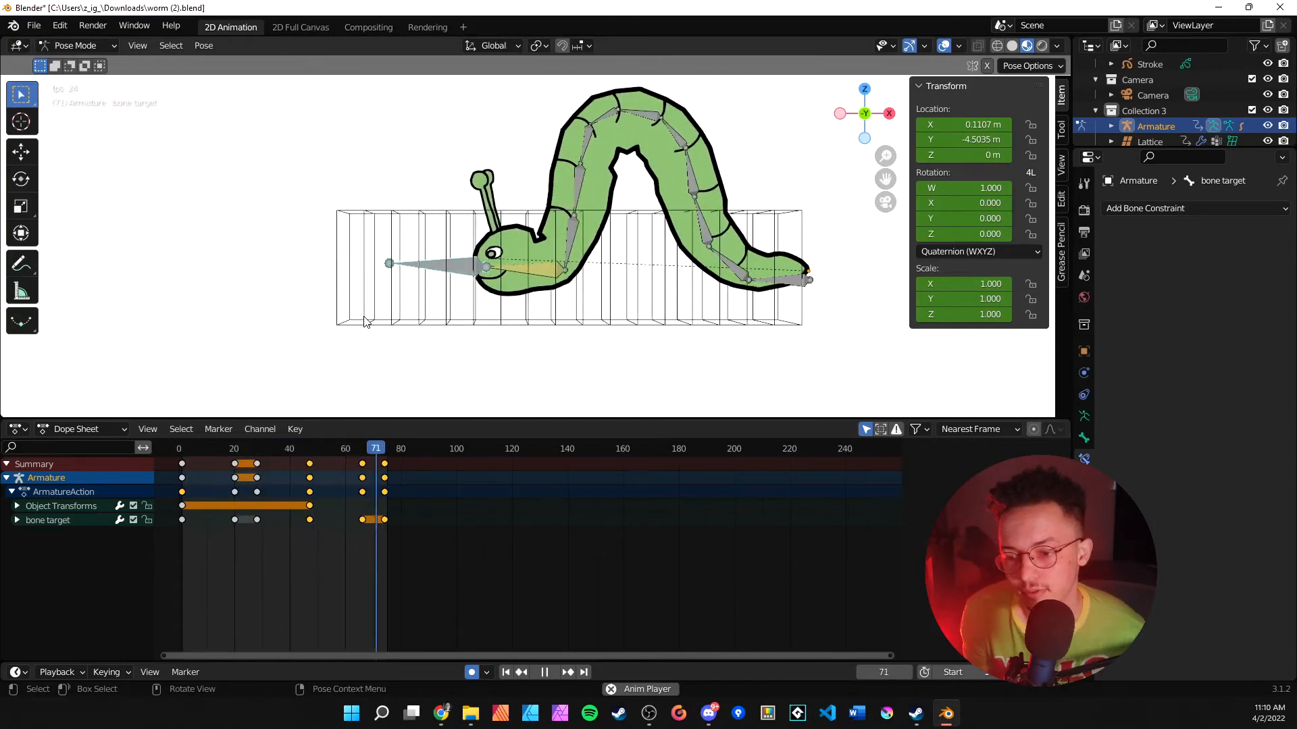
- Hide the Lattice object and all of the armature's bones in the viewport while the animation plays
{"action": "scroll", "coordinate": [1268, 132], "scroll_direction": "down", "scroll_amount": 1}
{"action": "left_click", "coordinate": [1268, 132]}
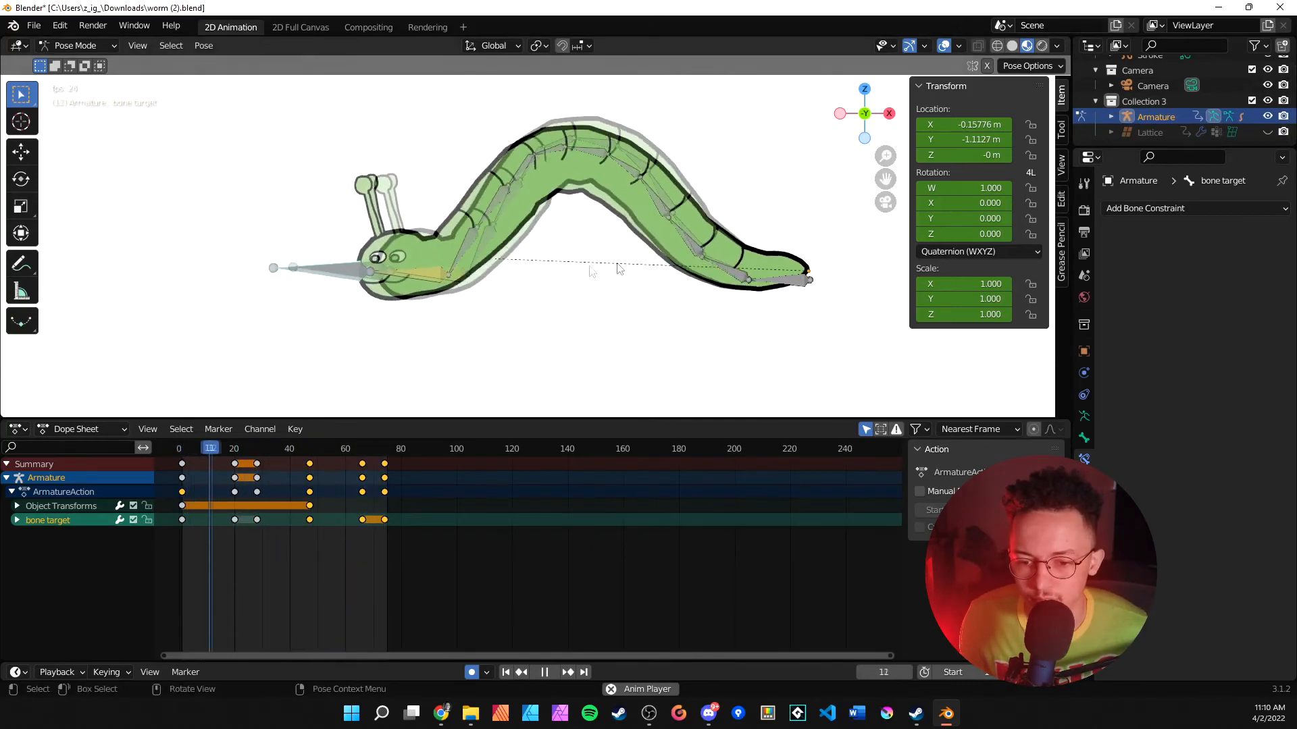
{"action": "key", "text": "a"}
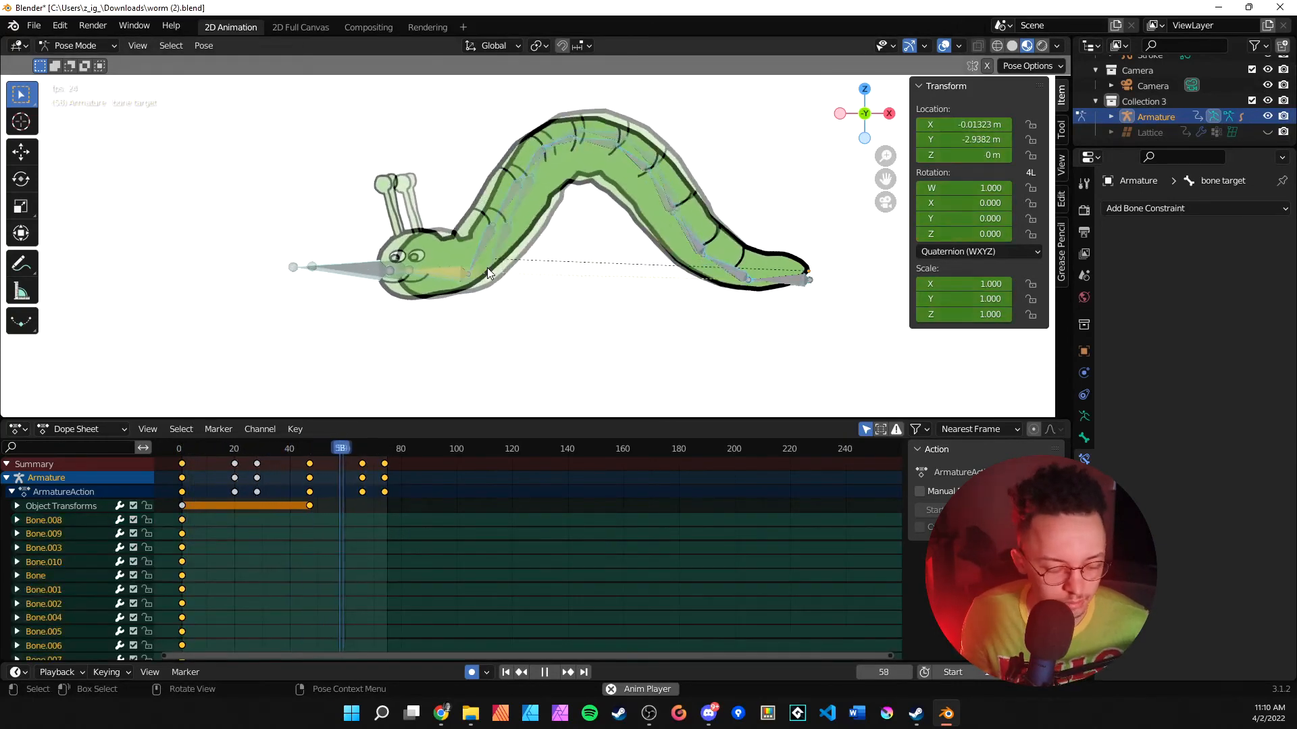
{"action": "key", "text": "h"}
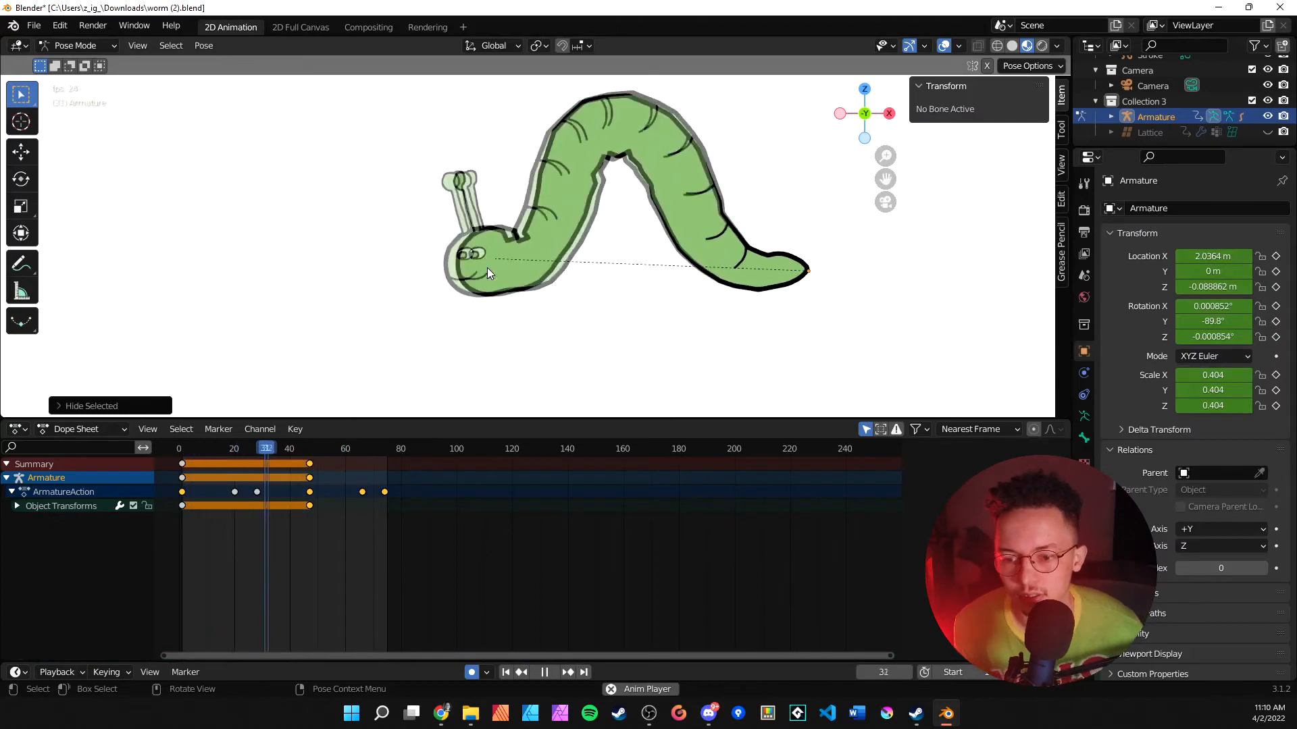